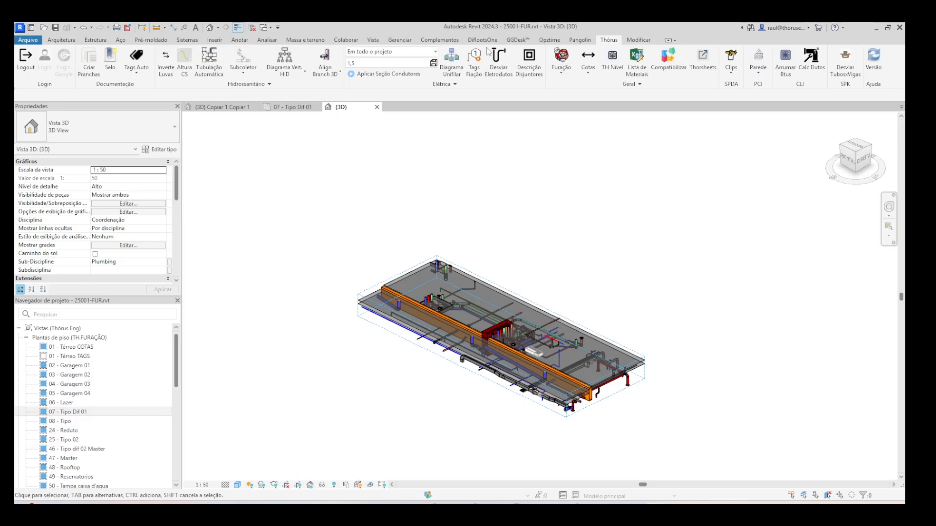
- Open the Furação plug-in and shrink and move its window so it sits beside the 3D model
{"action": "left_click", "coordinate": [561, 73]}
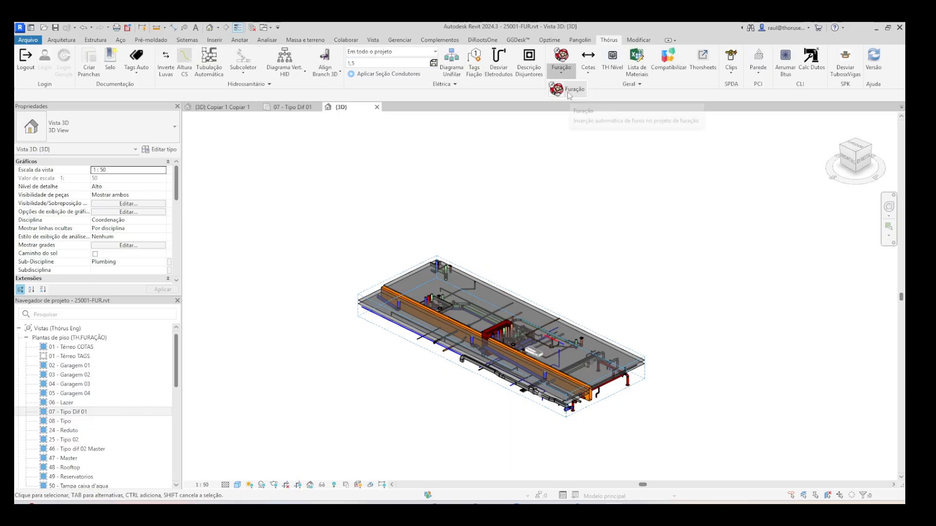
{"action": "left_click", "coordinate": [568, 91]}
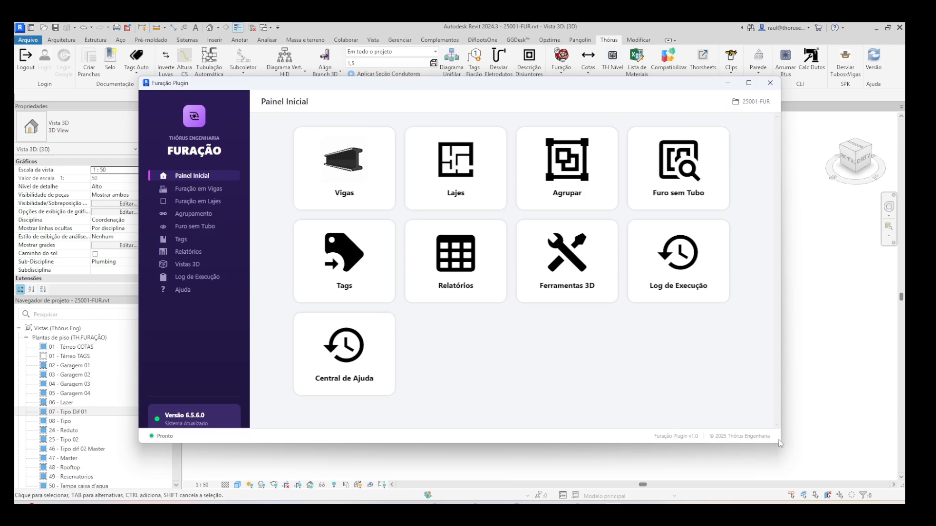
{"action": "left_click_drag", "start_coordinate": [779, 445], "coordinate": [510, 483]}
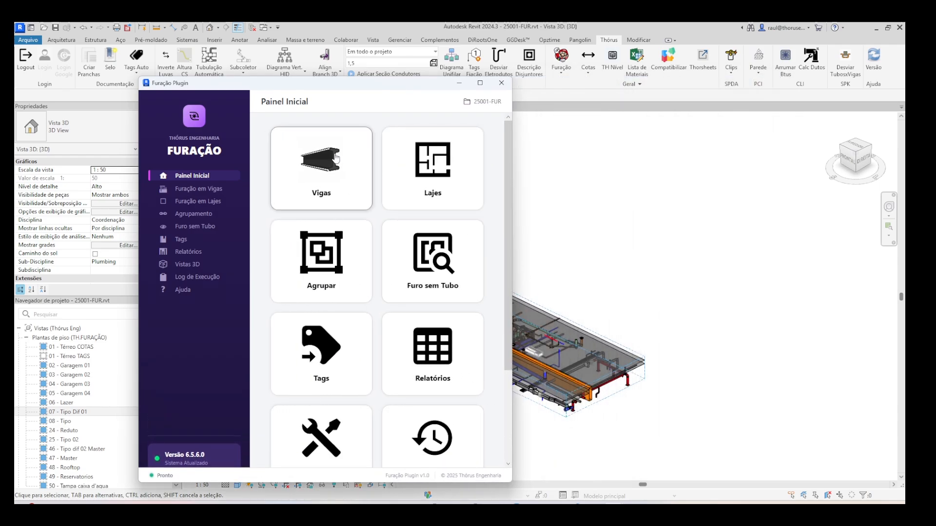
{"action": "left_click_drag", "start_coordinate": [364, 91], "coordinate": [248, 90]}
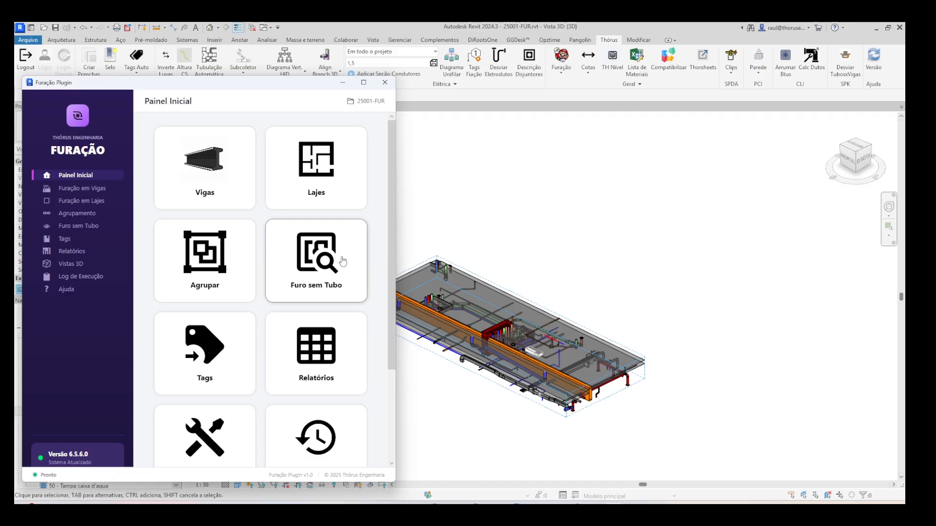
- Open the plug-in's reports in a wider window and review the checks for hole height, slab intersection, column distance, hole spacing and H/3 height
{"action": "scroll", "coordinate": [351, 273], "scroll_direction": "down", "scroll_amount": 1}
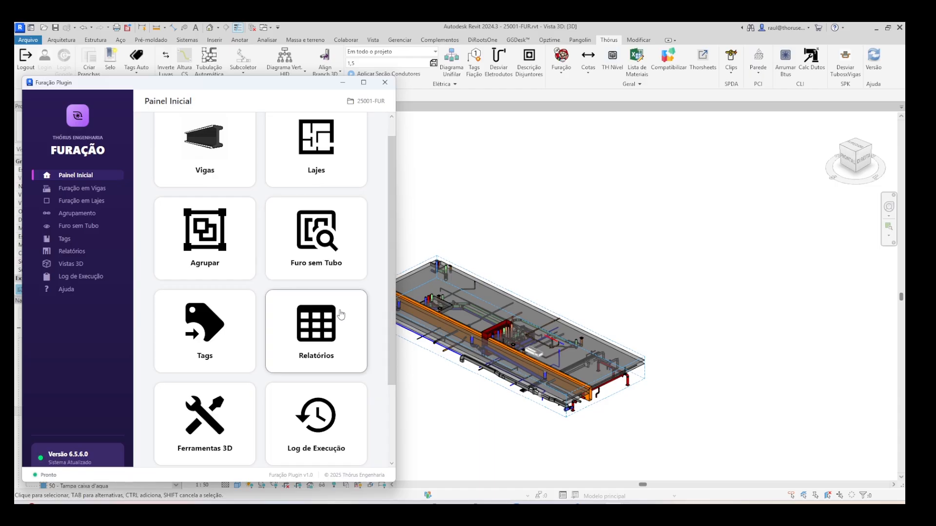
{"action": "left_click", "coordinate": [308, 337]}
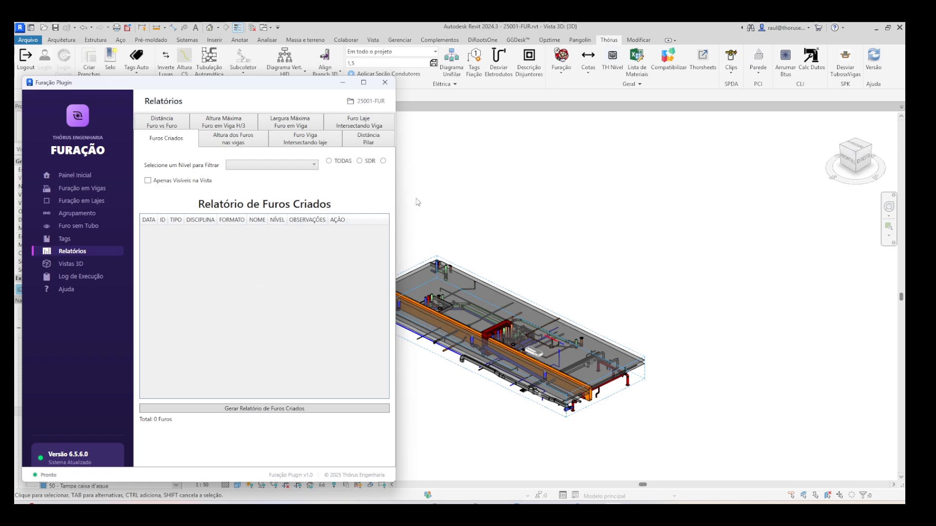
{"action": "left_click_drag", "start_coordinate": [398, 203], "coordinate": [654, 233]}
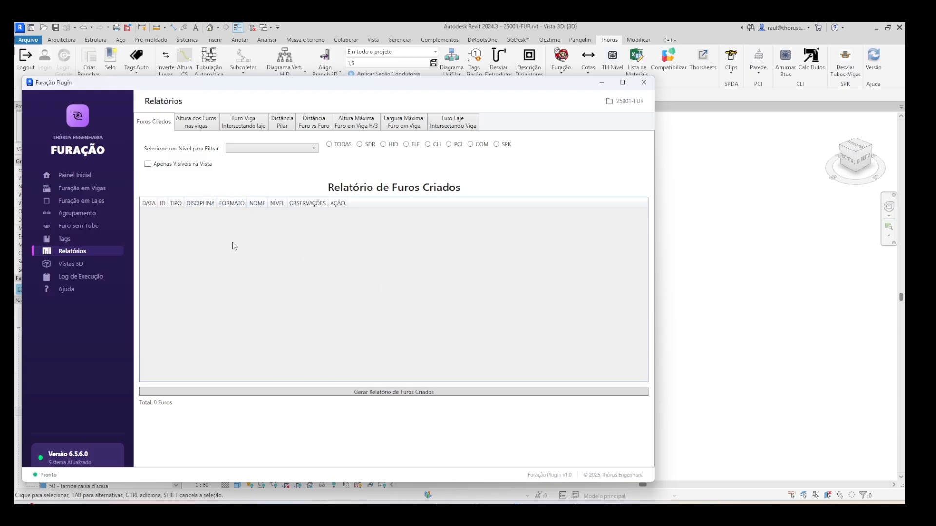
{"action": "left_click", "coordinate": [206, 123]}
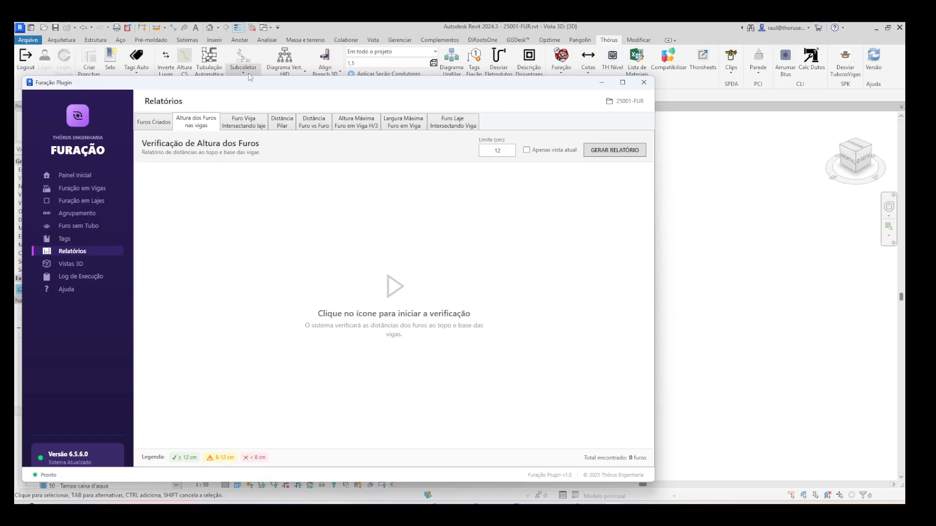
{"action": "left_click", "coordinate": [252, 127]}
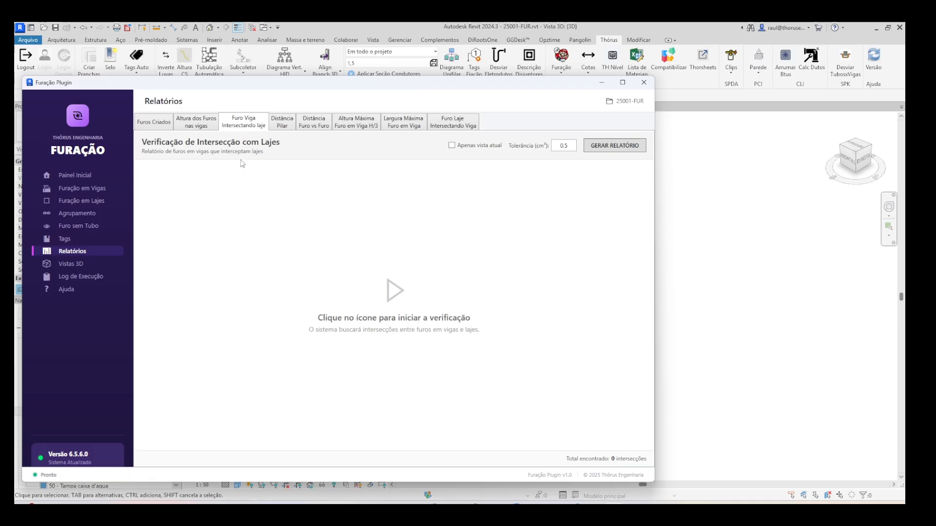
{"action": "left_click", "coordinate": [290, 121]}
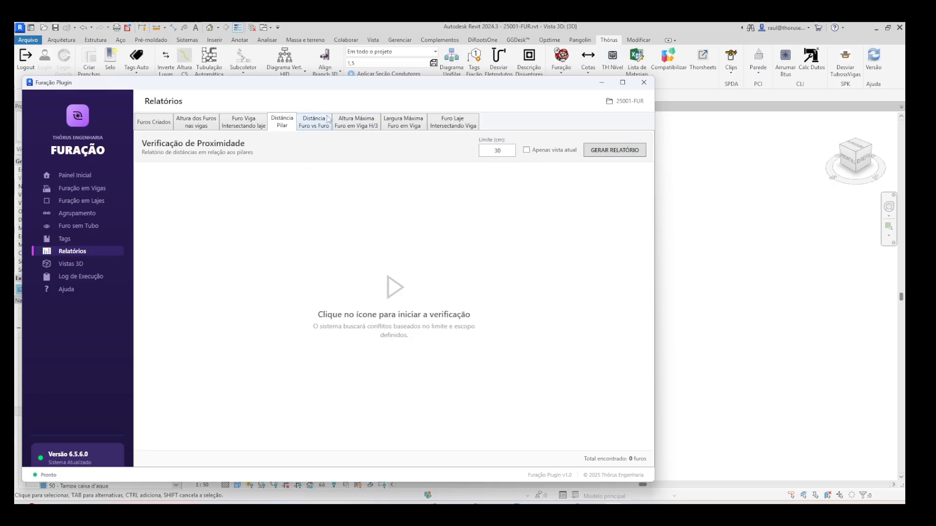
{"action": "left_click", "coordinate": [347, 124]}
{"action": "left_click", "coordinate": [311, 125]}
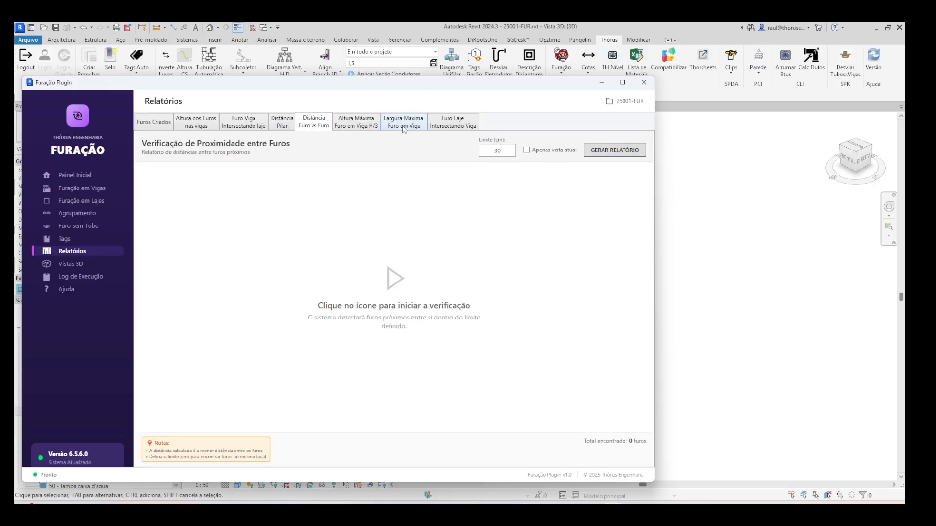
{"action": "left_click", "coordinate": [359, 126]}
{"action": "left_click", "coordinate": [321, 128]}
{"action": "left_click", "coordinate": [360, 126]}
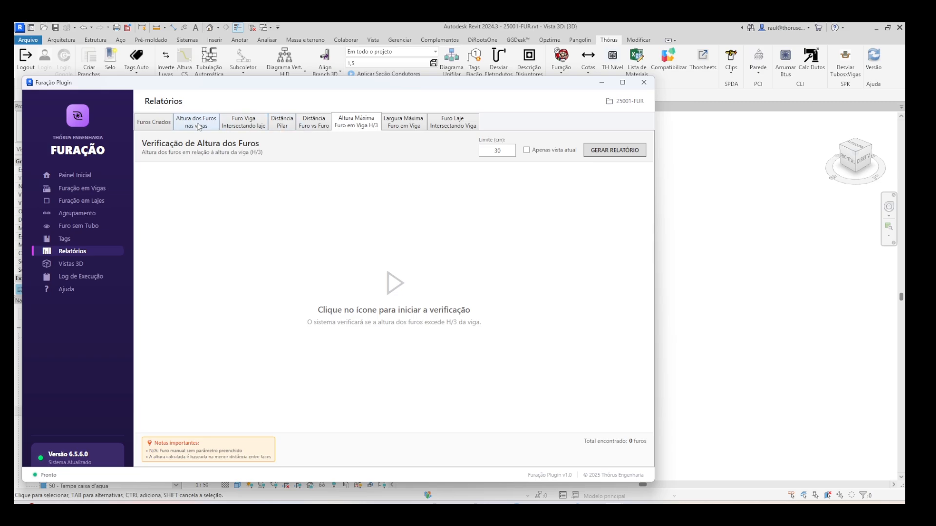
{"action": "left_click", "coordinate": [167, 127]}
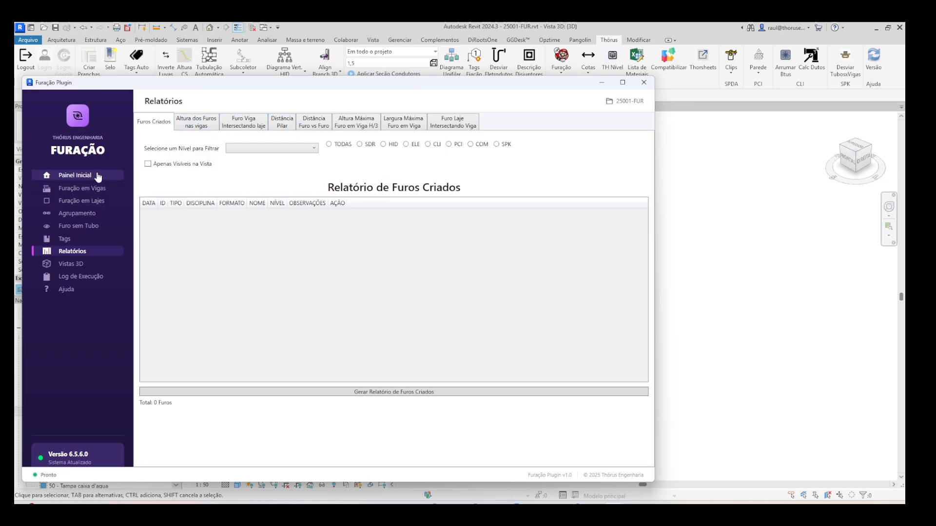
- Narrow the plug-in window to uncover the 3D model of the floor
{"action": "left_click_drag", "start_coordinate": [657, 154], "coordinate": [363, 186]}
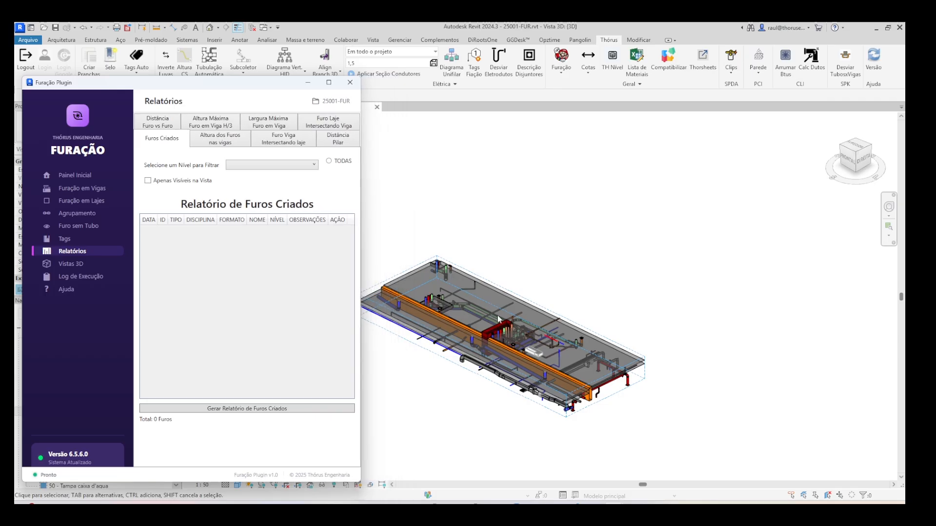
{"action": "middle_click_drag", "start_coordinate": [580, 292], "coordinate": [671, 257]}
{"action": "scroll", "coordinate": [600, 291], "scroll_direction": "up", "scroll_amount": 2}
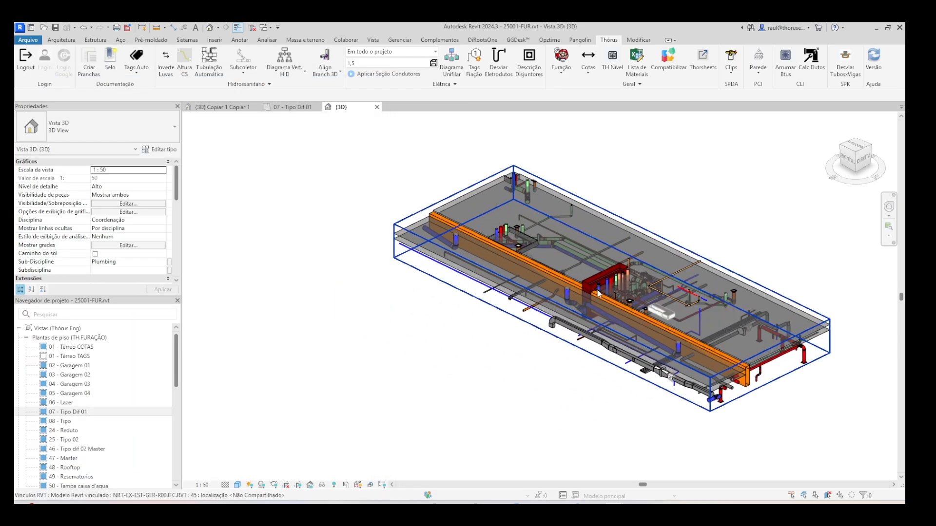
{"action": "scroll", "coordinate": [598, 292], "scroll_direction": "down", "scroll_amount": 1}
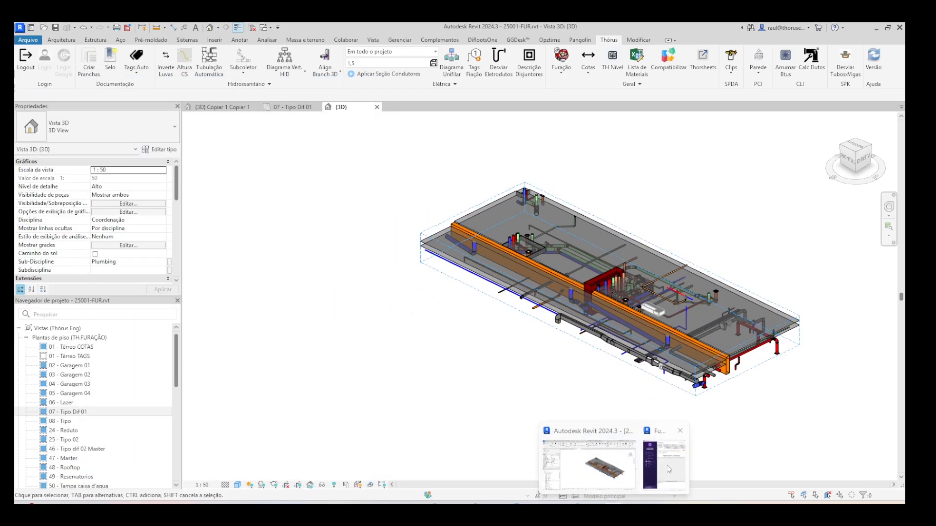
- Bring the plug-in back to the front and open its beam drilling settings, Furação em Vigas
{"action": "left_click", "coordinate": [667, 465]}
{"action": "left_click", "coordinate": [78, 175]}
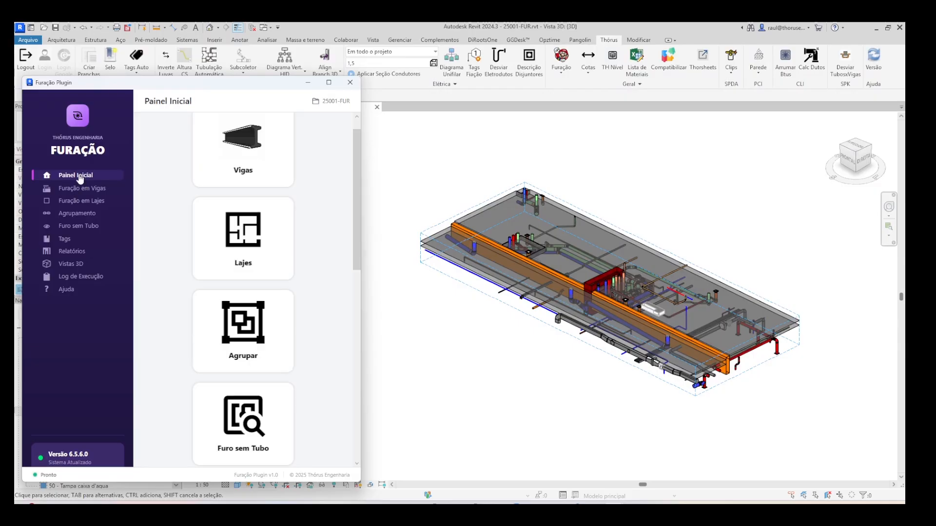
{"action": "left_click", "coordinate": [102, 191]}
{"action": "scroll", "coordinate": [268, 281], "scroll_direction": "down", "scroll_amount": 2}
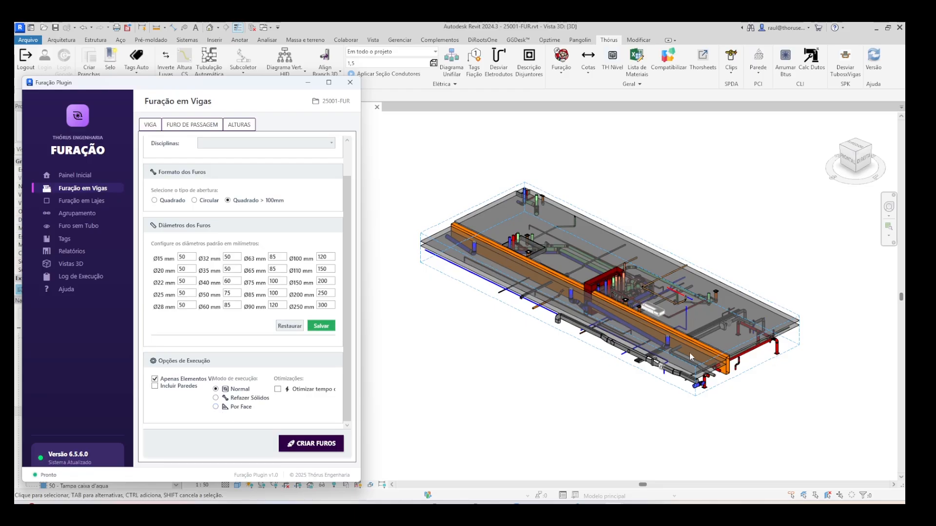
{"action": "left_click", "coordinate": [500, 210]}
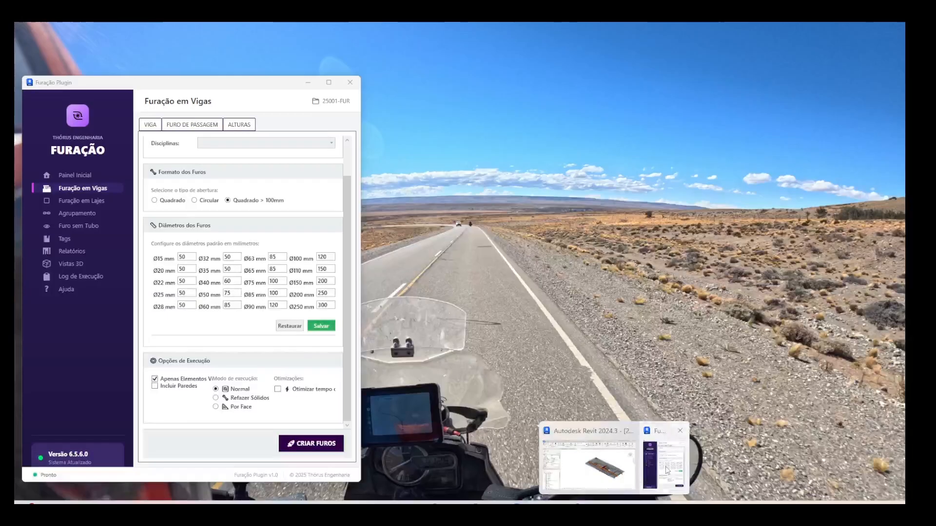
{"action": "left_click", "coordinate": [667, 471]}
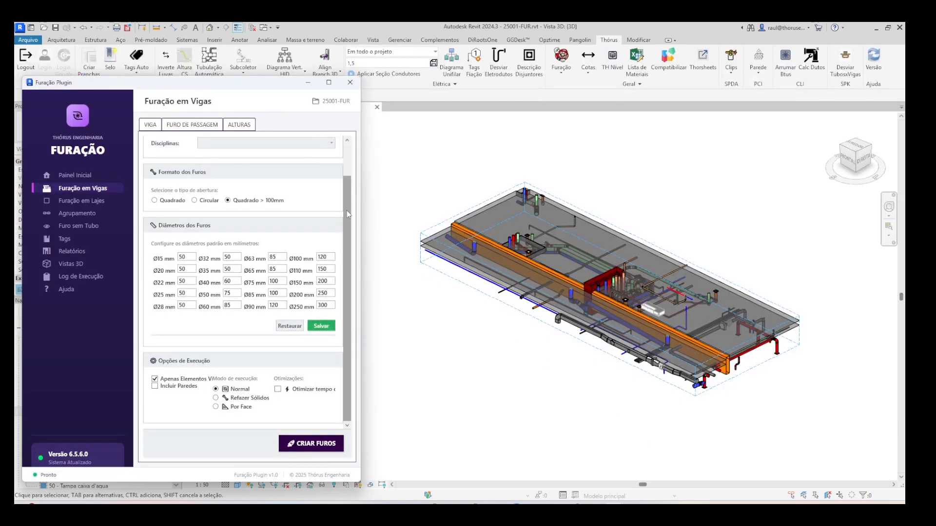
- Choose and apply the disciplines 25001-SDR, 25001-HID, 25001-CLI, 25001-EPR, 25001-PCI and 25001-SPK for the beam drilling
{"action": "left_click_drag", "start_coordinate": [348, 214], "coordinate": [351, 178]}
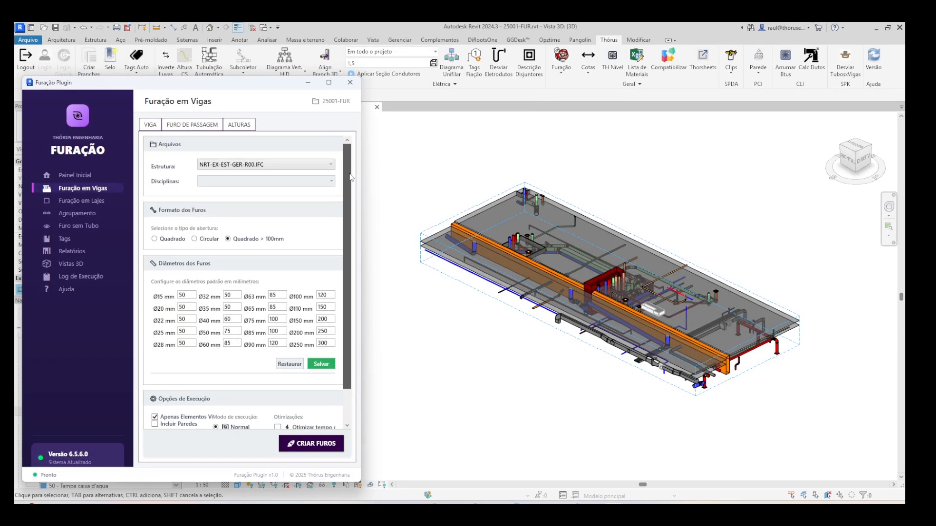
{"action": "left_click", "coordinate": [323, 182]}
{"action": "left_click", "coordinate": [250, 205]}
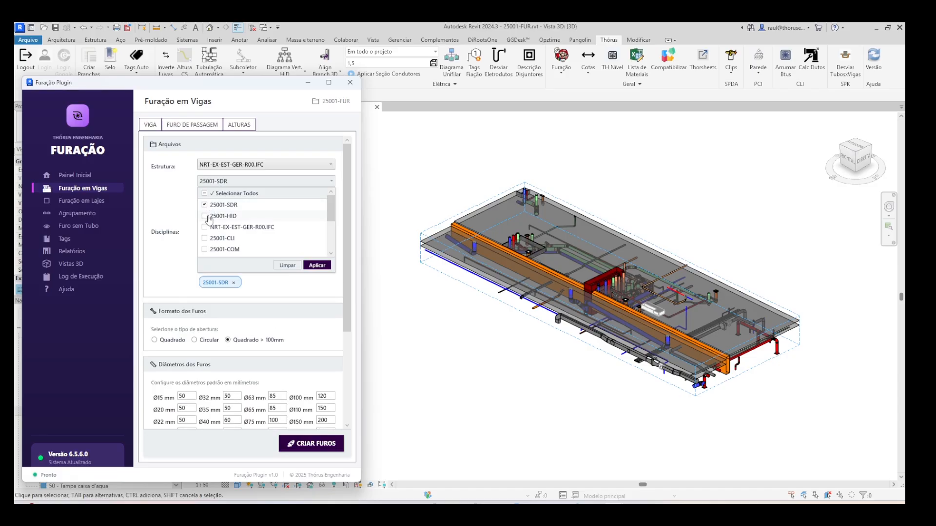
{"action": "left_click", "coordinate": [209, 217]}
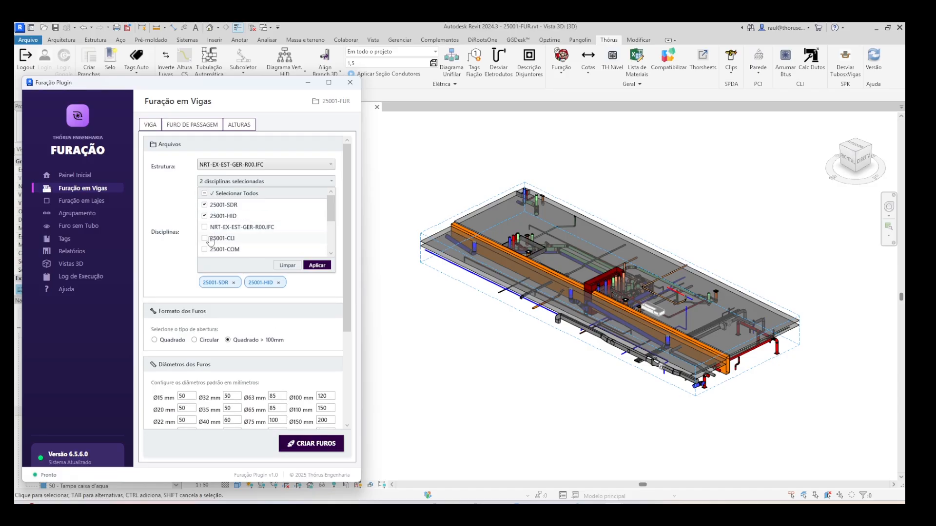
{"action": "left_click", "coordinate": [211, 239]}
{"action": "scroll", "coordinate": [220, 230], "scroll_direction": "down", "scroll_amount": 1}
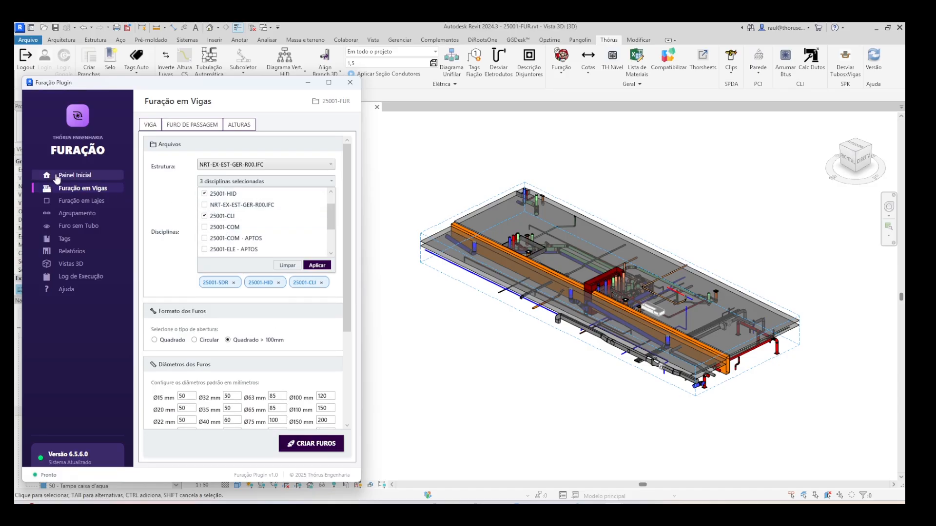
{"action": "scroll", "coordinate": [213, 243], "scroll_direction": "down", "scroll_amount": 1}
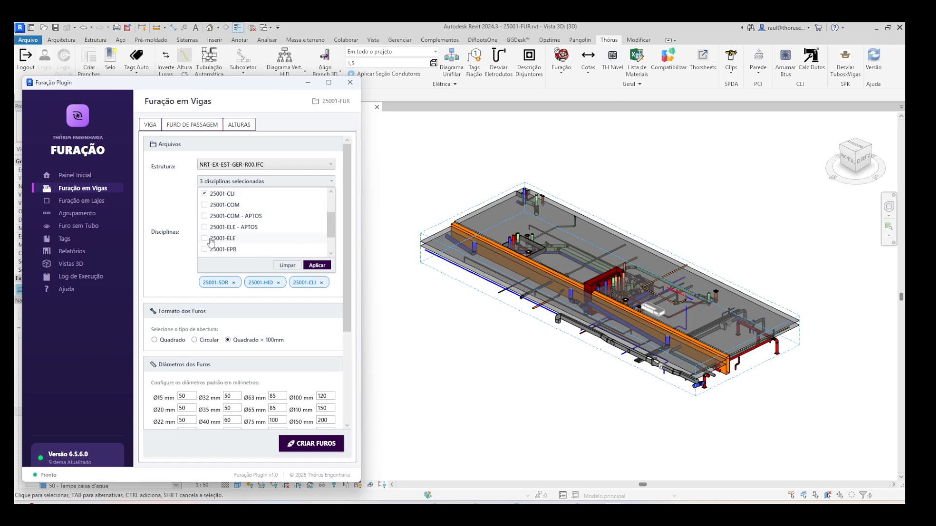
{"action": "scroll", "coordinate": [209, 239], "scroll_direction": "down", "scroll_amount": 1}
{"action": "left_click", "coordinate": [205, 227]}
{"action": "left_click", "coordinate": [206, 238]}
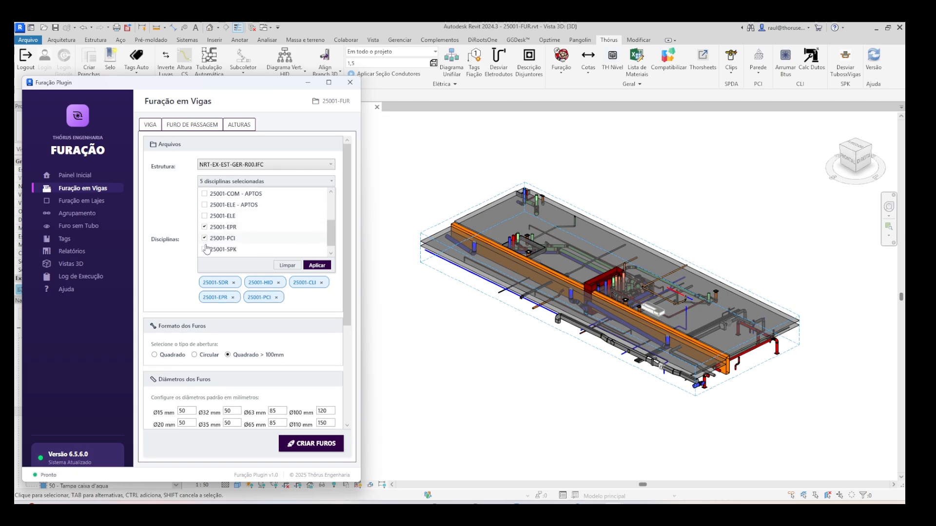
{"action": "scroll", "coordinate": [206, 246], "scroll_direction": "down", "scroll_amount": 1}
{"action": "left_click", "coordinate": [205, 240]}
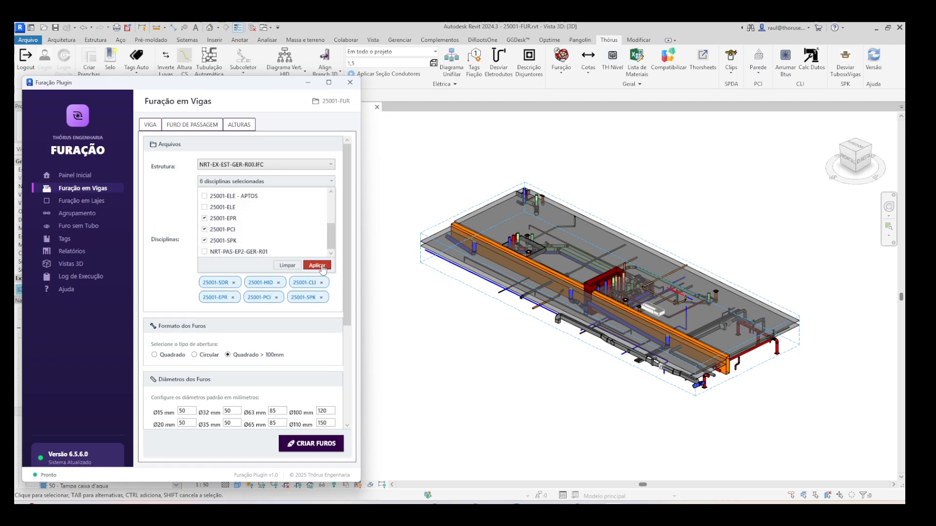
{"action": "left_click", "coordinate": [318, 266]}
- Set the execution mode to Por Face, create the beam holes and dismiss the information message
{"action": "scroll", "coordinate": [649, 312], "scroll_direction": "up", "scroll_amount": 5}
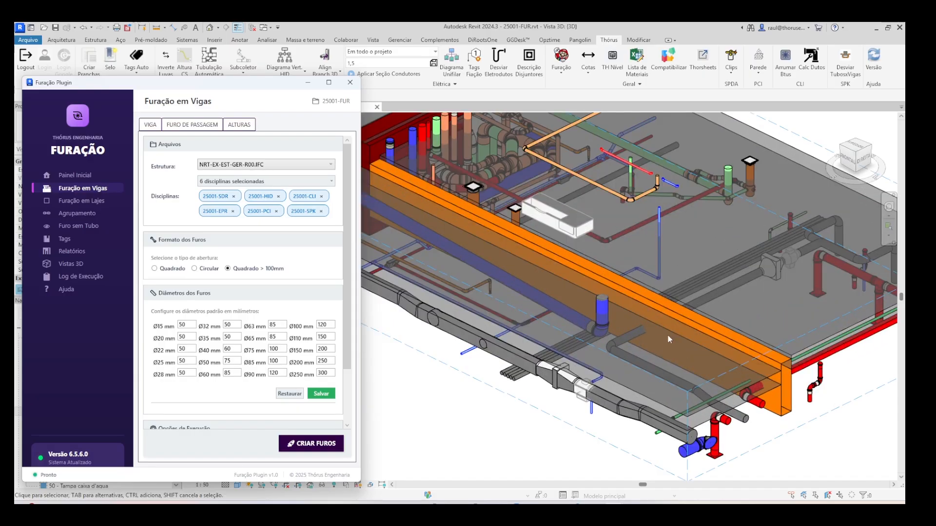
{"action": "scroll", "coordinate": [214, 293], "scroll_direction": "down", "scroll_amount": 3}
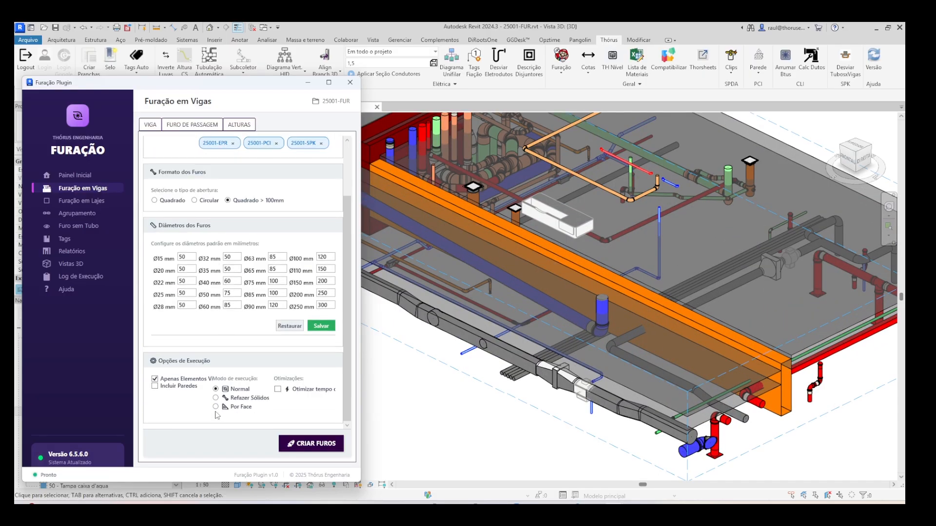
{"action": "scroll", "coordinate": [222, 278], "scroll_direction": "up", "scroll_amount": 3}
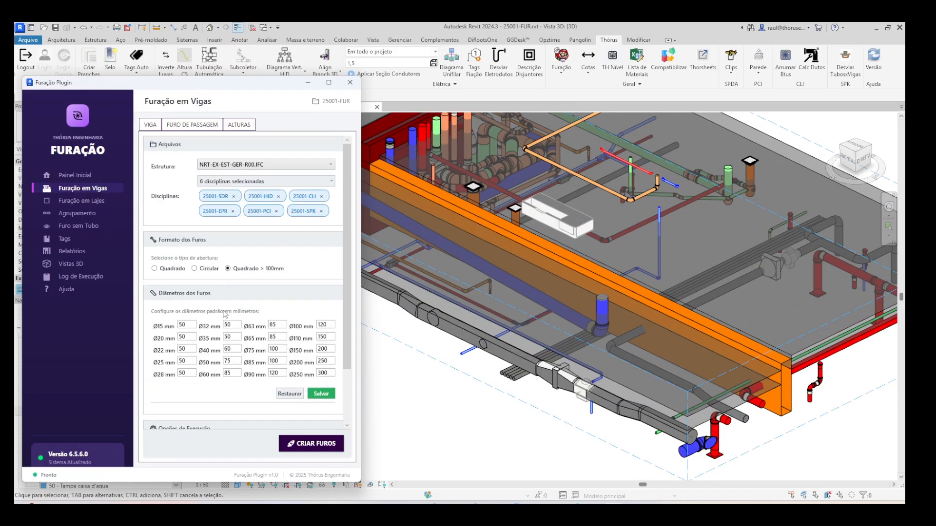
{"action": "scroll", "coordinate": [225, 314], "scroll_direction": "down", "scroll_amount": 1}
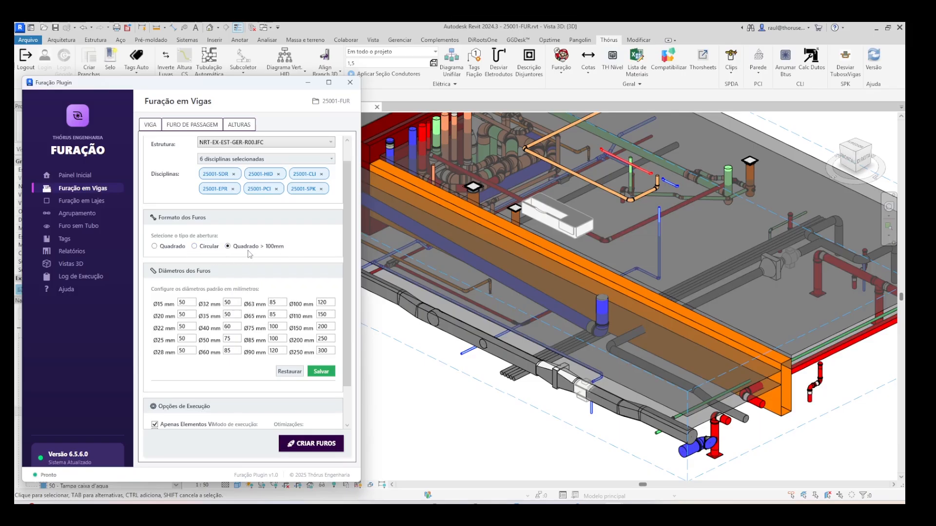
{"action": "scroll", "coordinate": [249, 249], "scroll_direction": "down", "scroll_amount": 2}
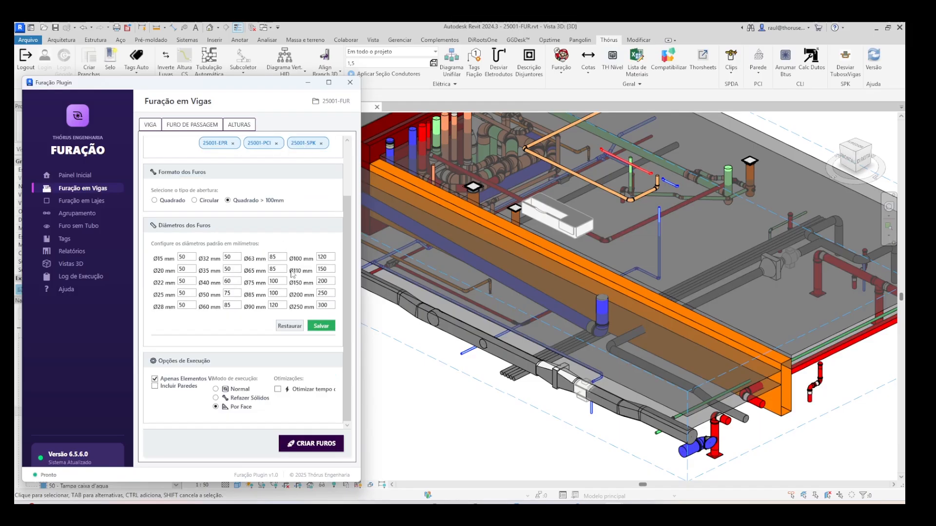
{"action": "left_click", "coordinate": [312, 445]}
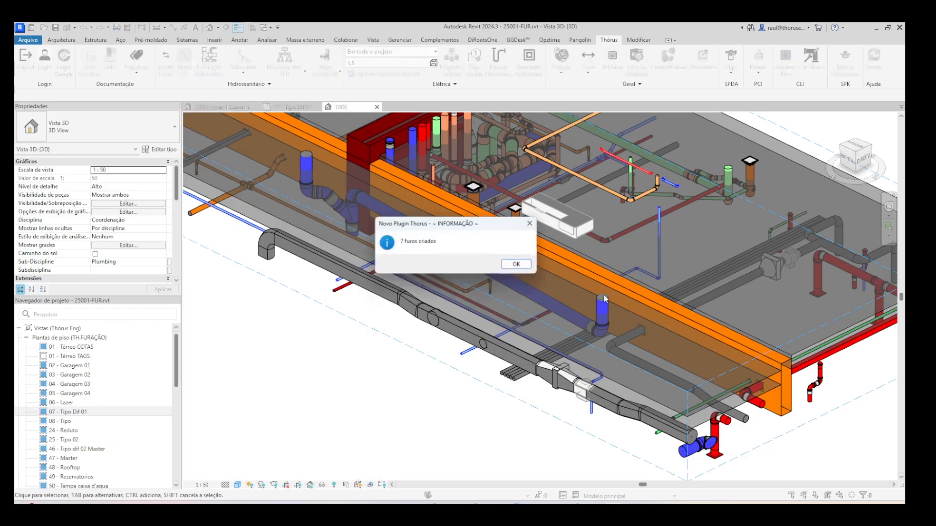
{"action": "left_click", "coordinate": [517, 265]}
- Inspect the rectangular hole where the grey pipe passes through the orange beam
{"action": "scroll", "coordinate": [663, 345], "scroll_direction": "up", "scroll_amount": 1}
{"action": "scroll", "coordinate": [619, 317], "scroll_direction": "up", "scroll_amount": 2}
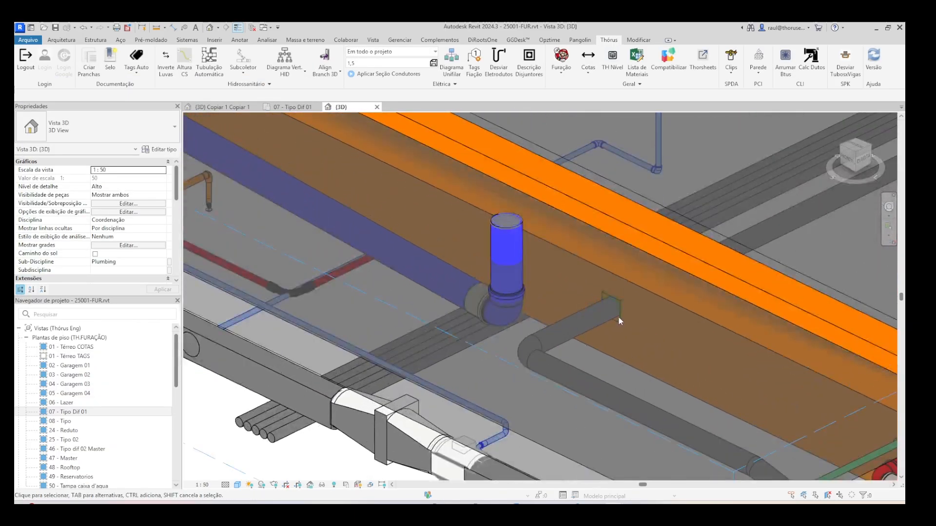
{"action": "scroll", "coordinate": [618, 313], "scroll_direction": "up", "scroll_amount": 3}
{"action": "scroll", "coordinate": [618, 301], "scroll_direction": "down", "scroll_amount": 3}
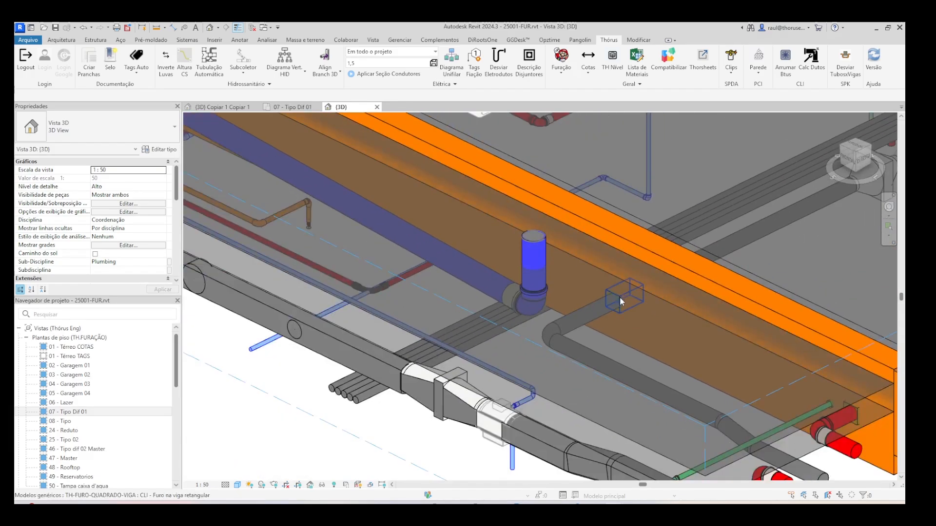
- Bring the plug-in back to the front, open its slab drilling settings, Furação em Lajes, and view the vertical pipes crossing the slab
{"action": "scroll", "coordinate": [618, 296], "scroll_direction": "down", "scroll_amount": 3}
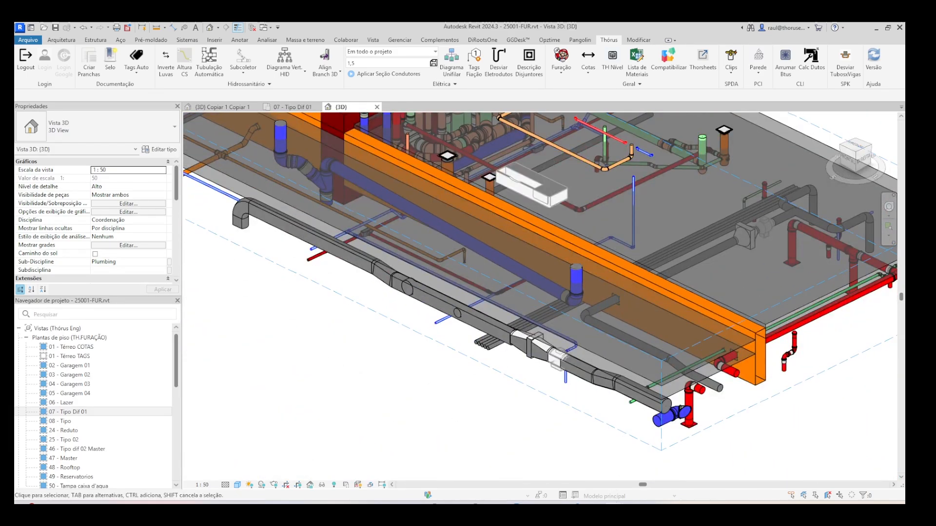
{"action": "mouse_move", "coordinate": [616, 509]}
{"action": "left_click", "coordinate": [653, 473]}
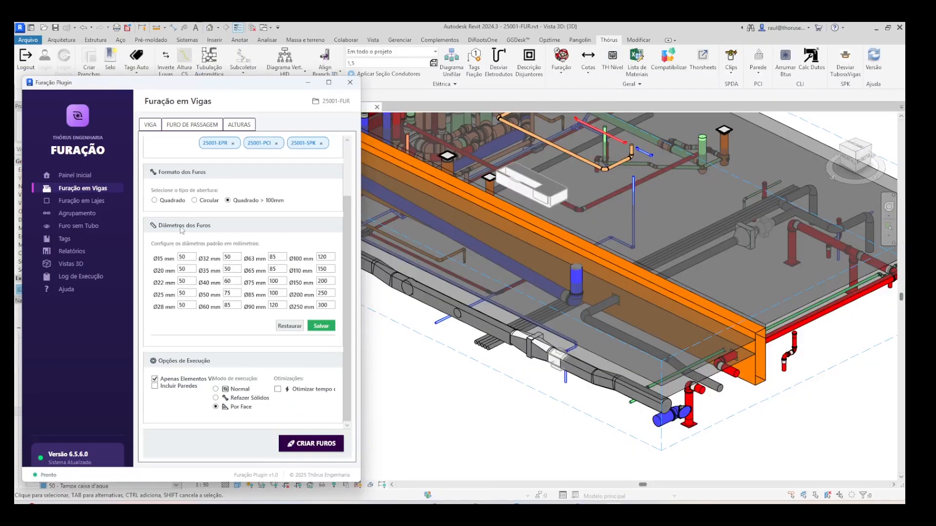
{"action": "left_click", "coordinate": [93, 202]}
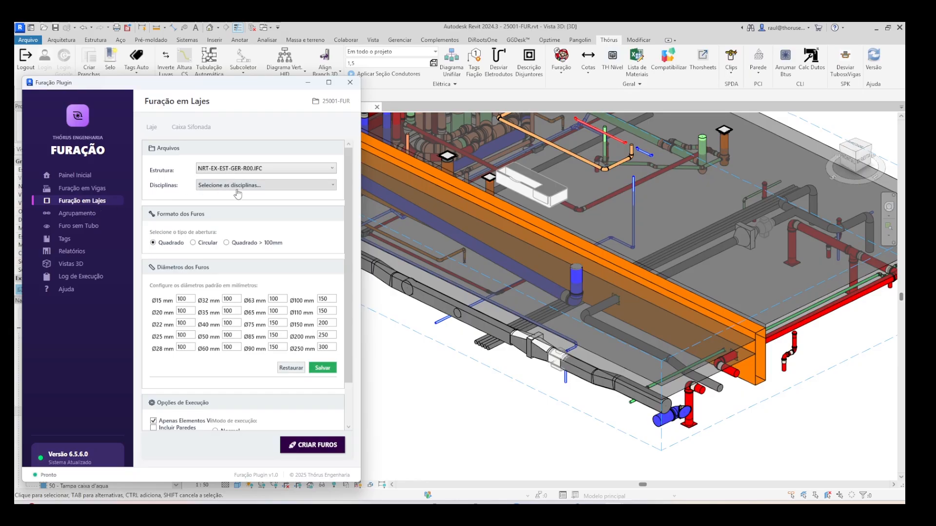
{"action": "scroll", "coordinate": [666, 320], "scroll_direction": "down", "scroll_amount": 3}
{"action": "scroll", "coordinate": [561, 190], "scroll_direction": "up", "scroll_amount": 5}
{"action": "scroll", "coordinate": [619, 195], "scroll_direction": "up", "scroll_amount": 3}
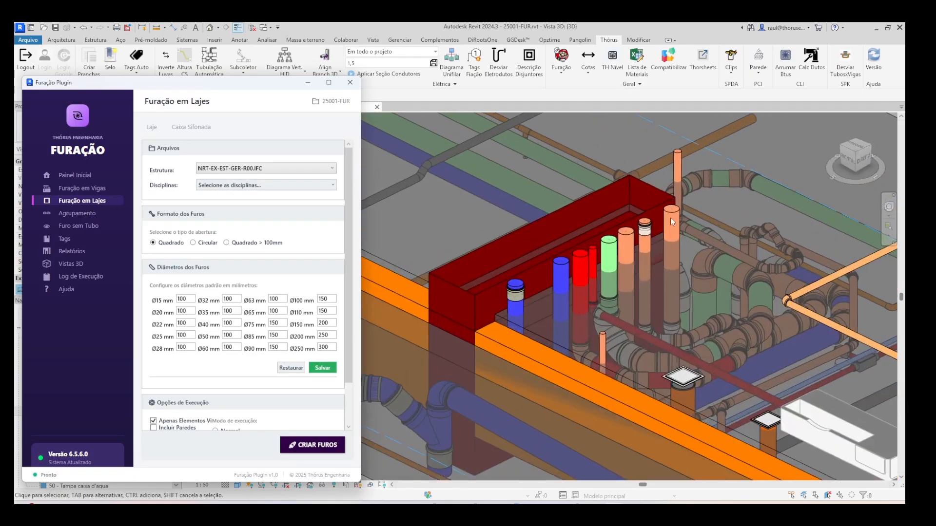
- Choose and apply the disciplines 25001-SDR, 25001-HID, 25001-CLI, 25001-EPR, 25001-PCI and 25001-SPK for the slab drilling
{"action": "left_click", "coordinate": [227, 185]}
{"action": "left_click", "coordinate": [228, 223]}
{"action": "left_click", "coordinate": [229, 239]}
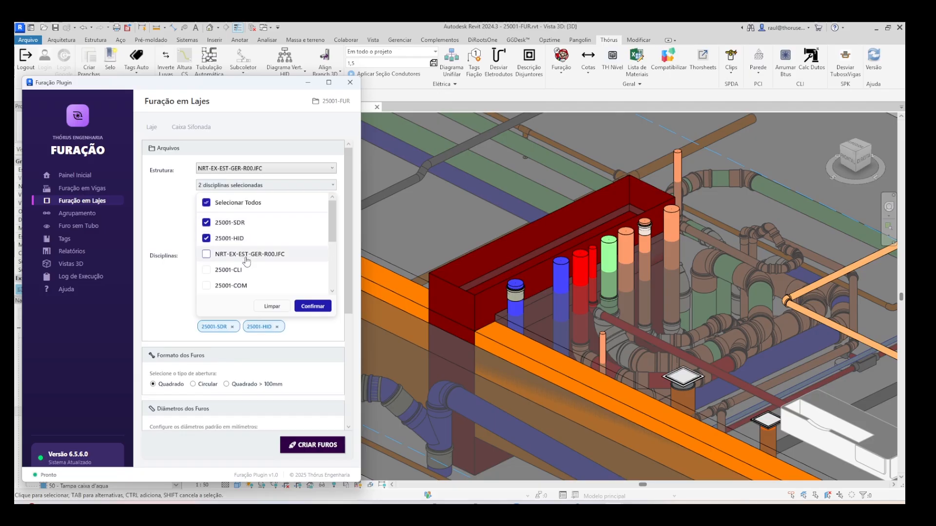
{"action": "scroll", "coordinate": [236, 246], "scroll_direction": "down", "scroll_amount": 1}
{"action": "left_click", "coordinate": [244, 248]}
{"action": "scroll", "coordinate": [247, 261], "scroll_direction": "down", "scroll_amount": 3}
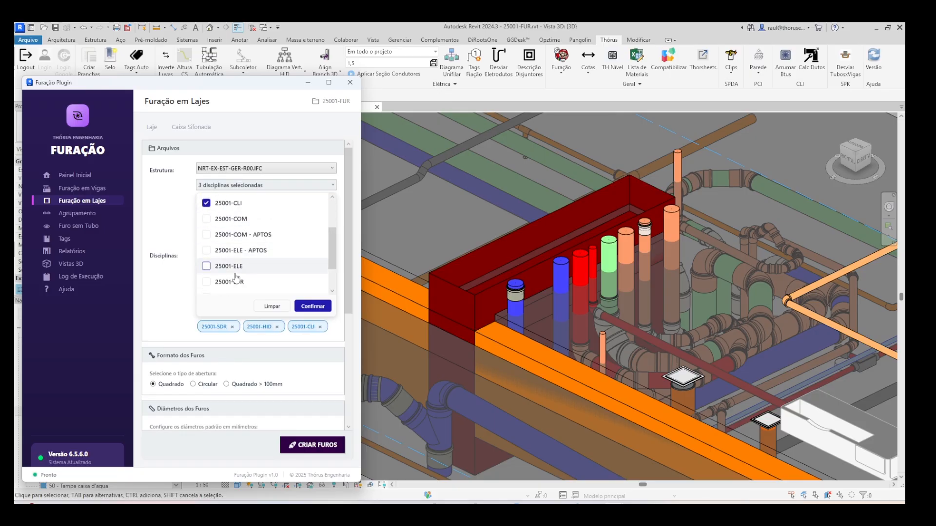
{"action": "left_click", "coordinate": [241, 271]}
{"action": "scroll", "coordinate": [239, 268], "scroll_direction": "down", "scroll_amount": 2}
{"action": "left_click", "coordinate": [235, 269]}
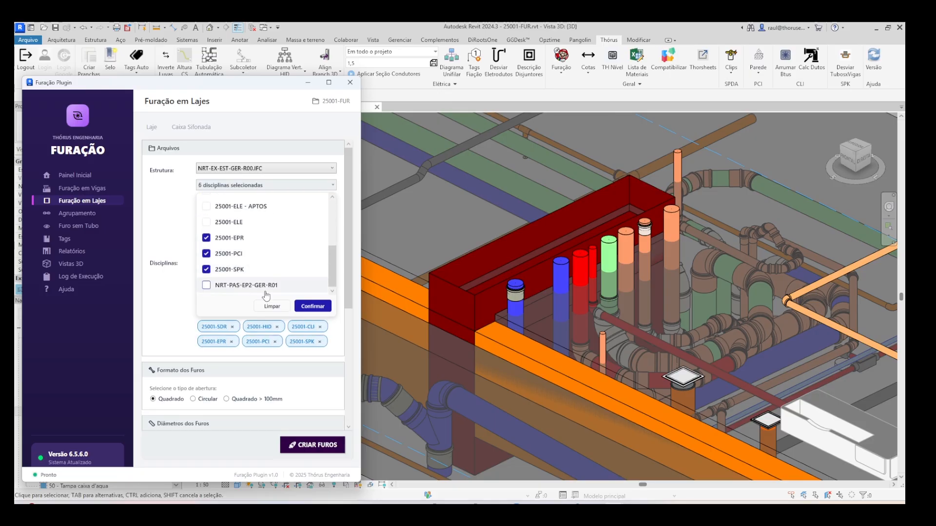
{"action": "left_click", "coordinate": [312, 306]}
- Set the slab drilling's execution mode to Por Face, create the slab holes and dismiss the information message
{"action": "scroll", "coordinate": [281, 249], "scroll_direction": "down", "scroll_amount": 3}
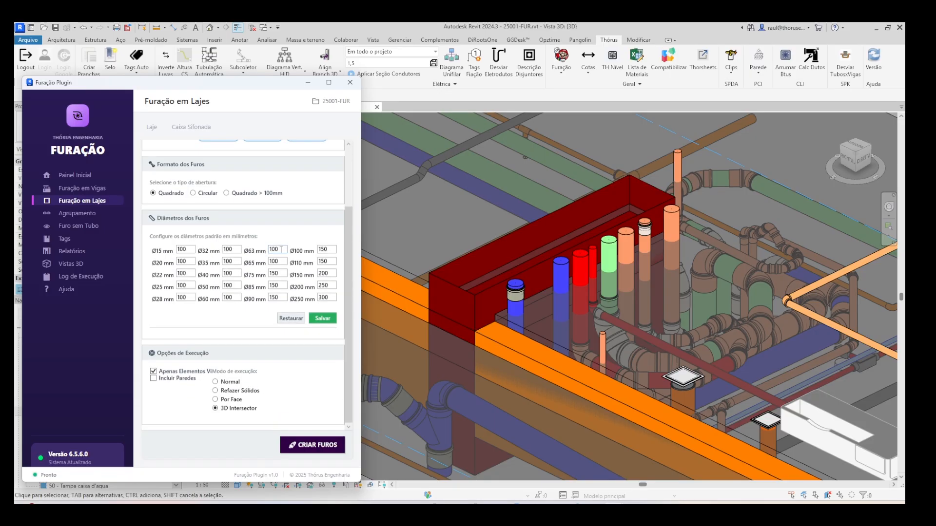
{"action": "left_click", "coordinate": [215, 401]}
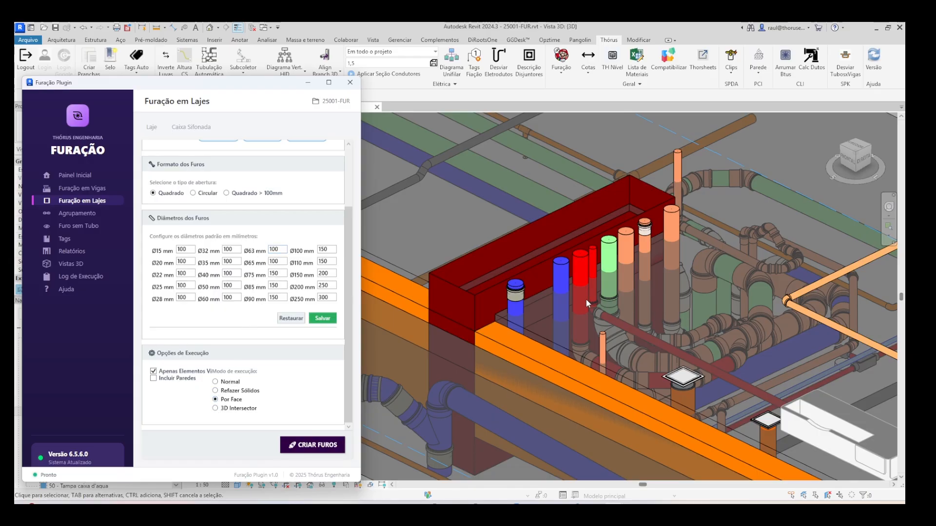
{"action": "scroll", "coordinate": [586, 299], "scroll_direction": "down", "scroll_amount": 3}
{"action": "scroll", "coordinate": [643, 291], "scroll_direction": "up", "scroll_amount": 3}
{"action": "left_click", "coordinate": [309, 447]}
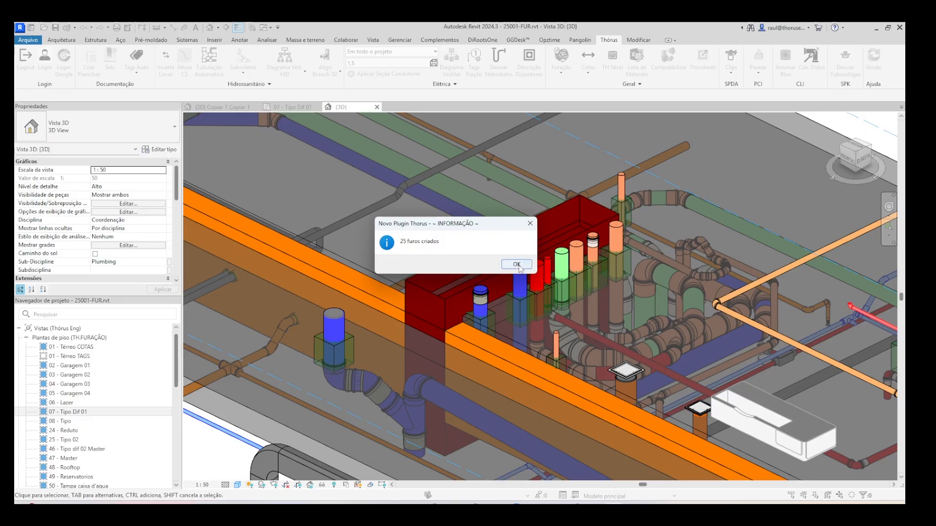
{"action": "left_click", "coordinate": [518, 265]}
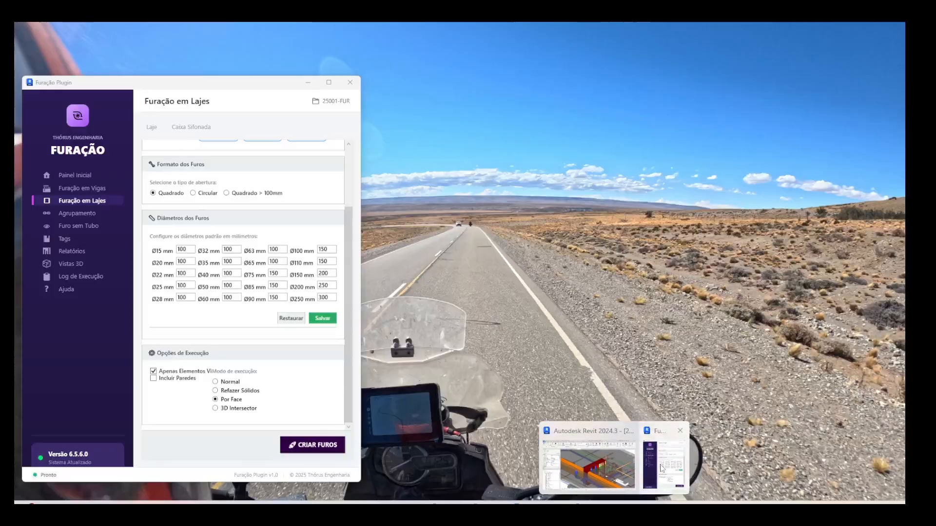
- Bring the plug-in back to the front, widen its window and view the Caixa Sifonada options before returning to the Laje settings
{"action": "left_click", "coordinate": [658, 461]}
{"action": "scroll", "coordinate": [299, 292], "scroll_direction": "up", "scroll_amount": 1}
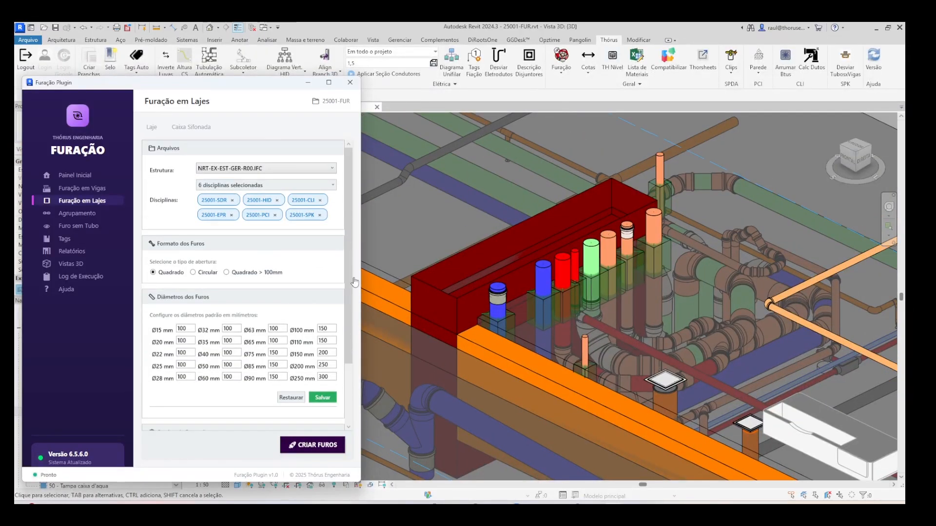
{"action": "left_click_drag", "start_coordinate": [360, 264], "coordinate": [384, 261]}
{"action": "scroll", "coordinate": [702, 410], "scroll_direction": "up", "scroll_amount": 2}
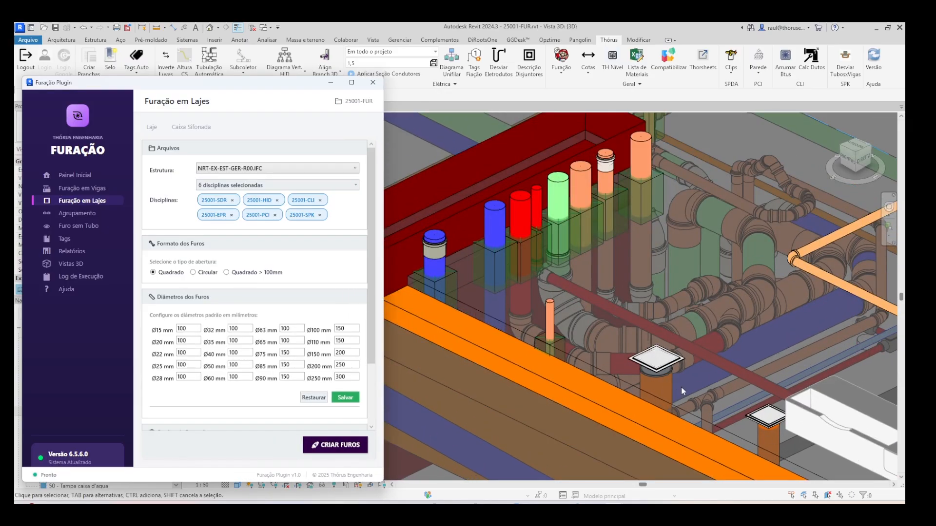
{"action": "left_click", "coordinate": [191, 128]}
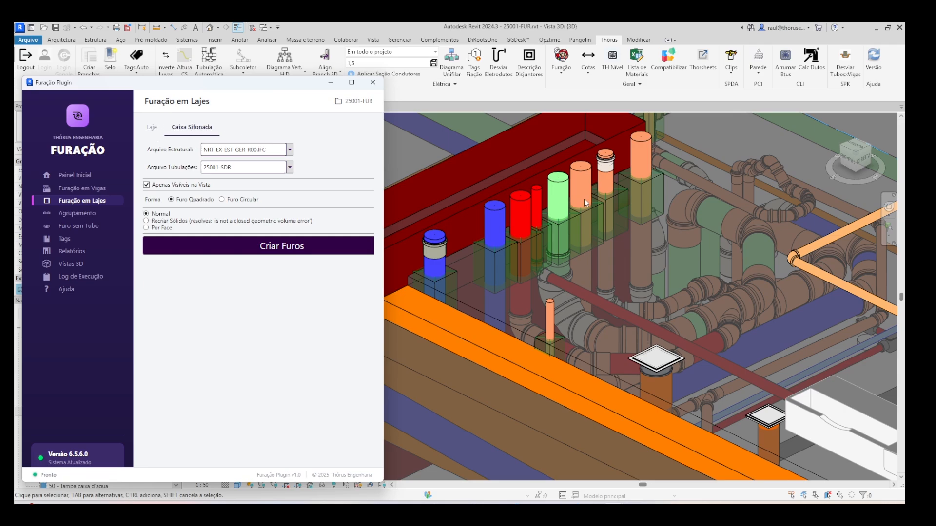
{"action": "left_click", "coordinate": [151, 127]}
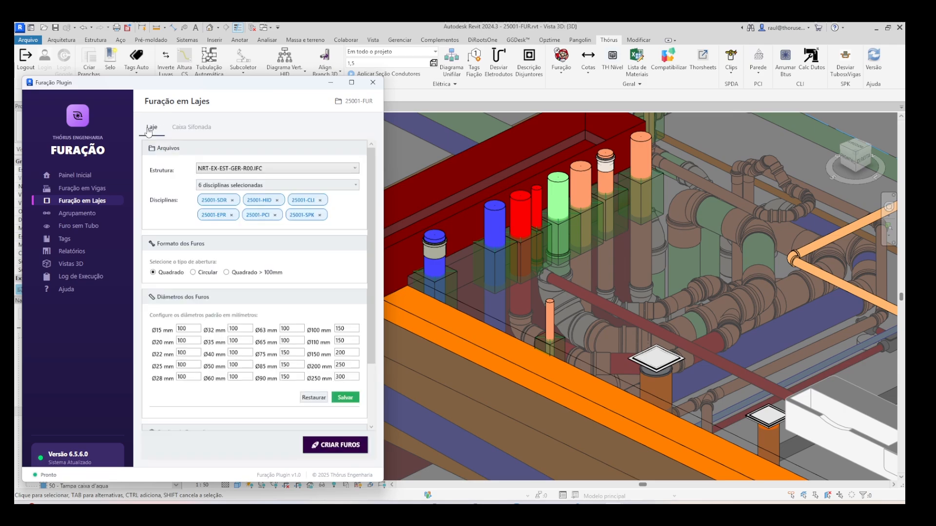
- Open the hole grouping settings, Agrupamento, and examine the closely spaced slab holes around the vertical pipes
{"action": "left_click", "coordinate": [75, 214]}
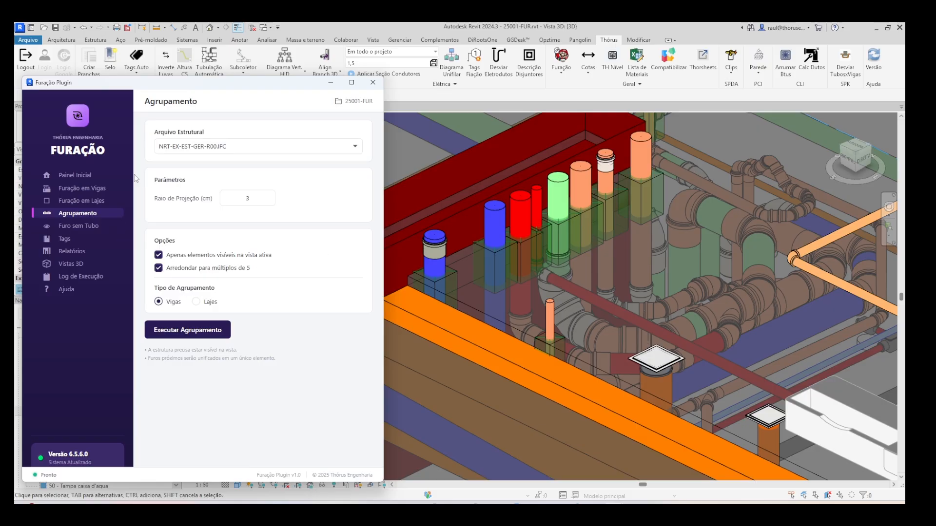
{"action": "scroll", "coordinate": [511, 265], "scroll_direction": "down", "scroll_amount": 5}
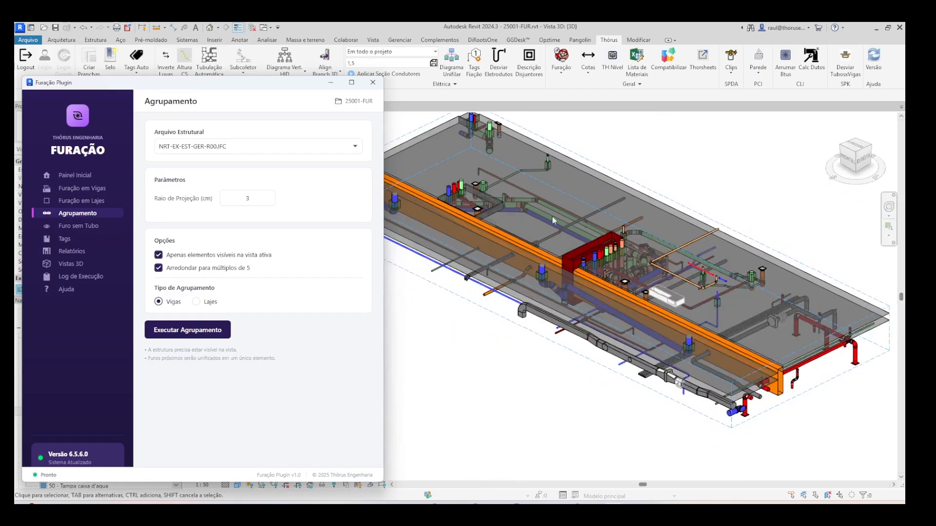
{"action": "scroll", "coordinate": [552, 215], "scroll_direction": "up", "scroll_amount": 6}
{"action": "scroll", "coordinate": [487, 201], "scroll_direction": "down", "scroll_amount": 6}
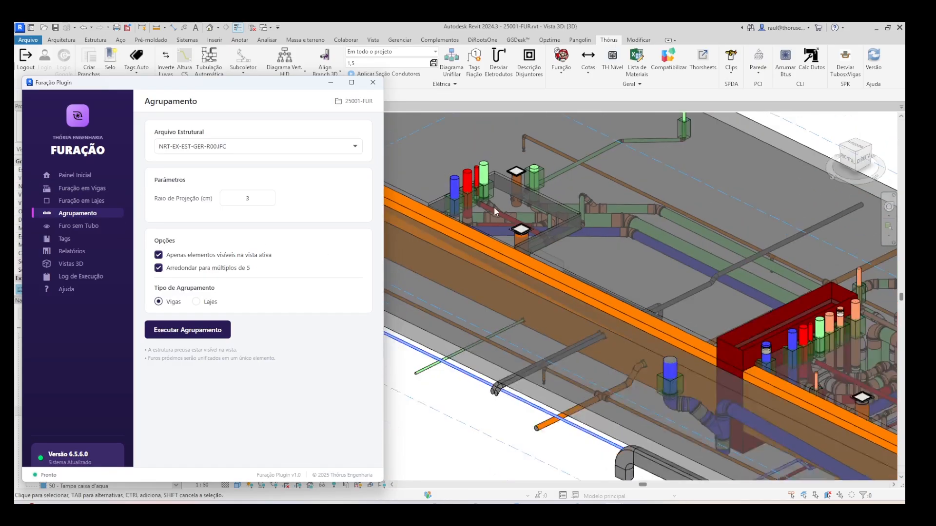
{"action": "scroll", "coordinate": [617, 265], "scroll_direction": "up", "scroll_amount": 6}
{"action": "scroll", "coordinate": [638, 263], "scroll_direction": "up", "scroll_amount": 5}
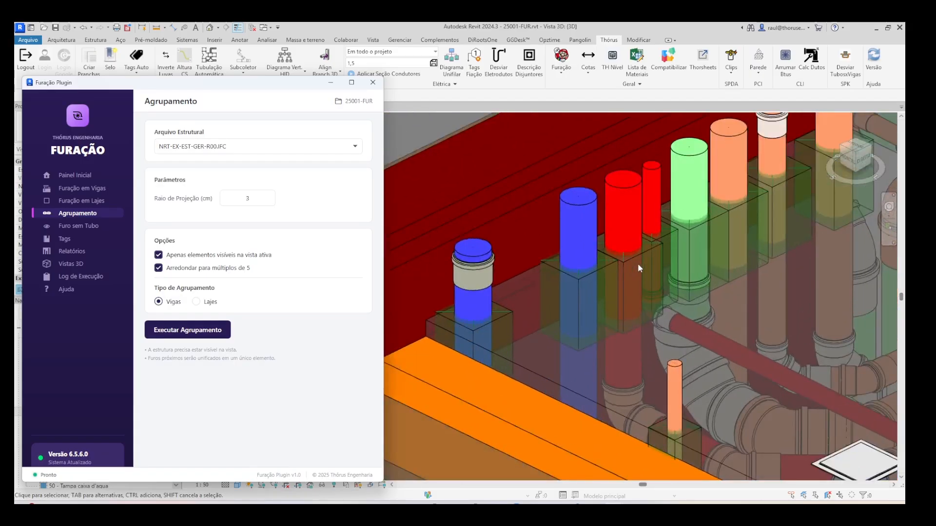
{"action": "scroll", "coordinate": [677, 252], "scroll_direction": "down", "scroll_amount": 3}
{"action": "scroll", "coordinate": [676, 255], "scroll_direction": "down", "scroll_amount": 3}
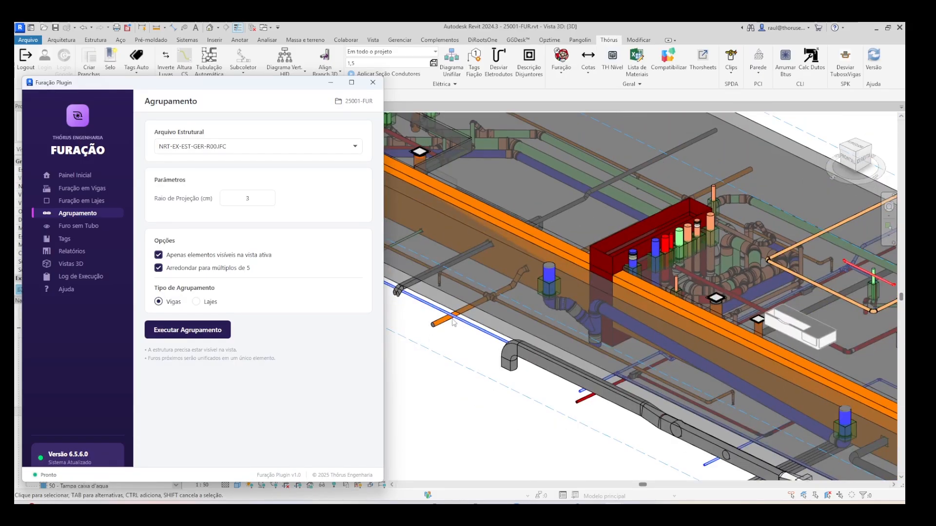
- Set the grouping type to Lajes, run the hole grouping and dismiss the completion message
{"action": "left_click", "coordinate": [196, 302]}
{"action": "scroll", "coordinate": [700, 244], "scroll_direction": "up", "scroll_amount": 4}
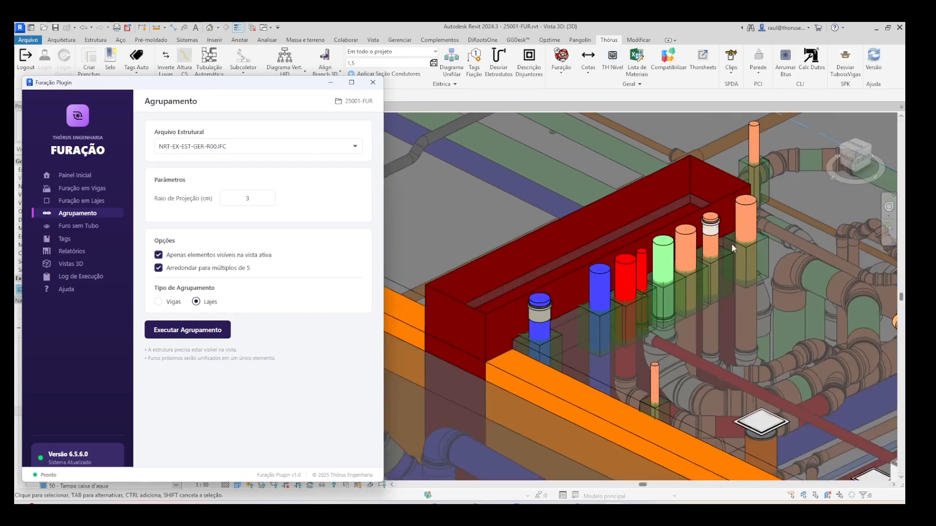
{"action": "left_click", "coordinate": [191, 328]}
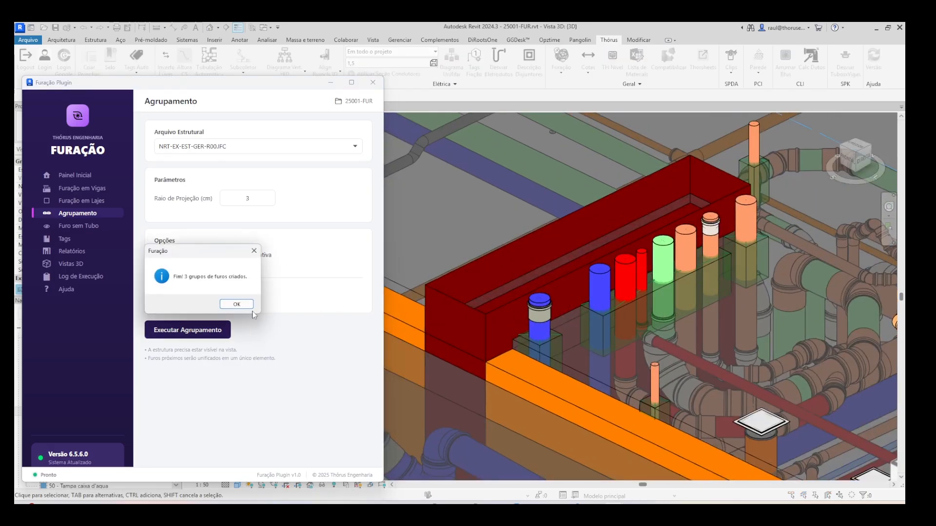
{"action": "left_click", "coordinate": [236, 304]}
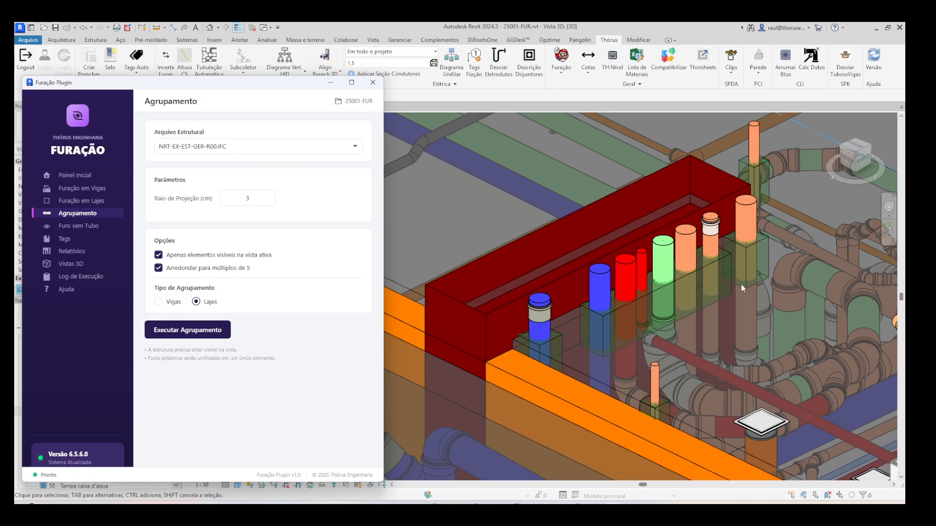
- Inspect the grouped slab holes around the vertical pipes near the red beam and elsewhere along the orange beam
{"action": "scroll", "coordinate": [719, 249], "scroll_direction": "down", "scroll_amount": 2}
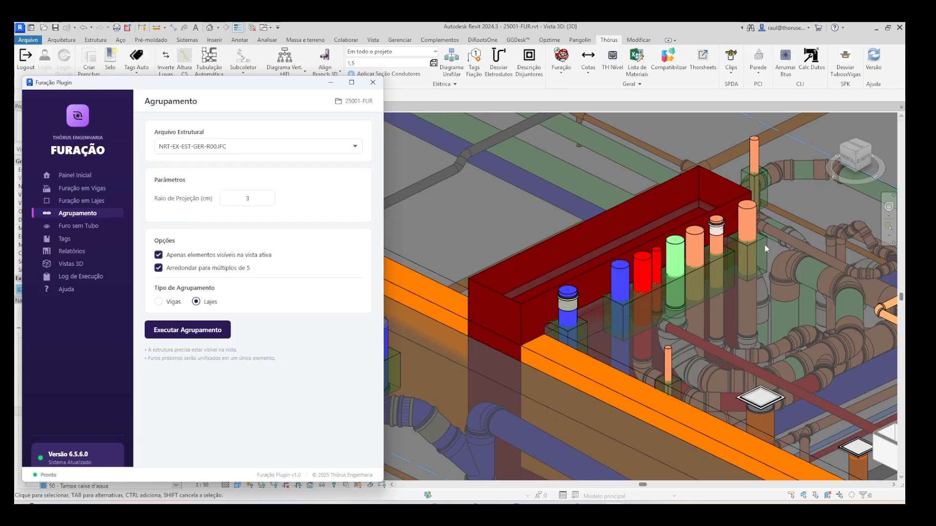
{"action": "scroll", "coordinate": [765, 245], "scroll_direction": "down", "scroll_amount": 3}
{"action": "scroll", "coordinate": [467, 150], "scroll_direction": "up", "scroll_amount": 4}
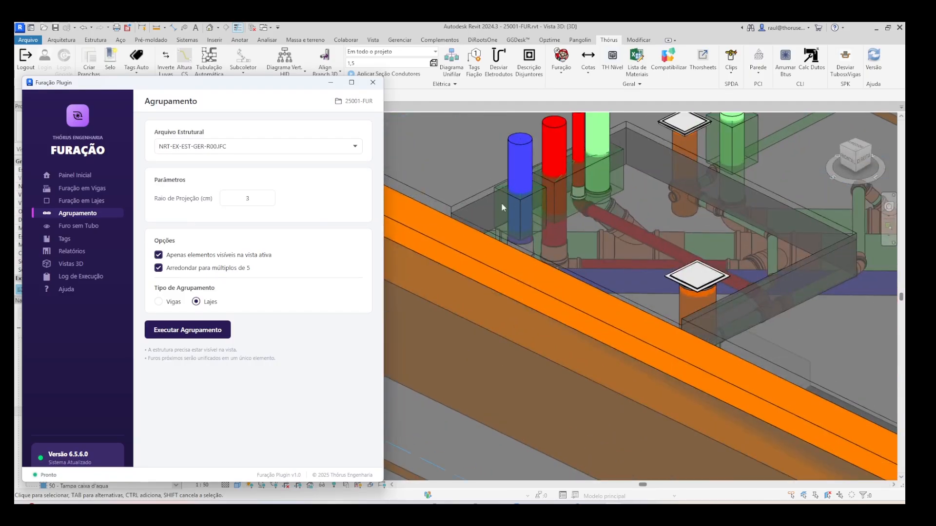
{"action": "scroll", "coordinate": [578, 177], "scroll_direction": "down", "scroll_amount": 5}
{"action": "scroll", "coordinate": [627, 269], "scroll_direction": "up", "scroll_amount": 4}
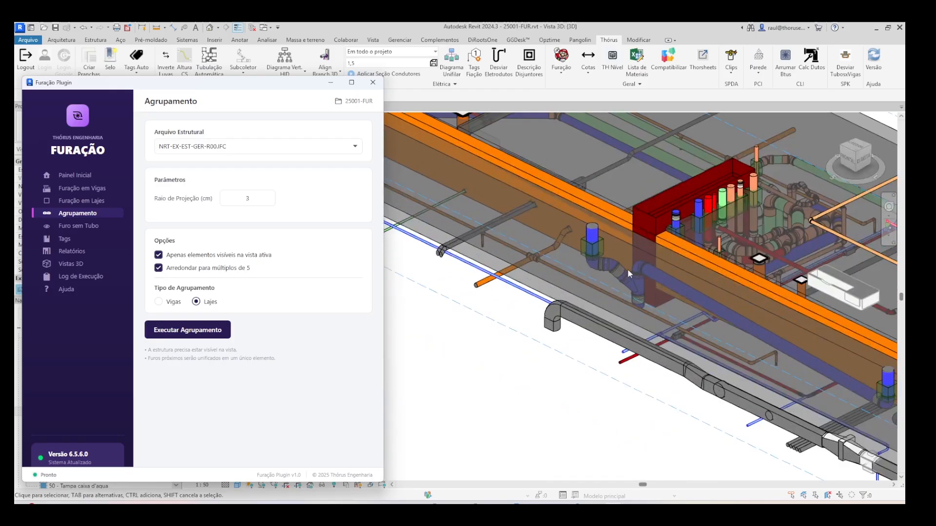
{"action": "scroll", "coordinate": [580, 239], "scroll_direction": "up", "scroll_amount": 4}
{"action": "scroll", "coordinate": [578, 239], "scroll_direction": "down", "scroll_amount": 3}
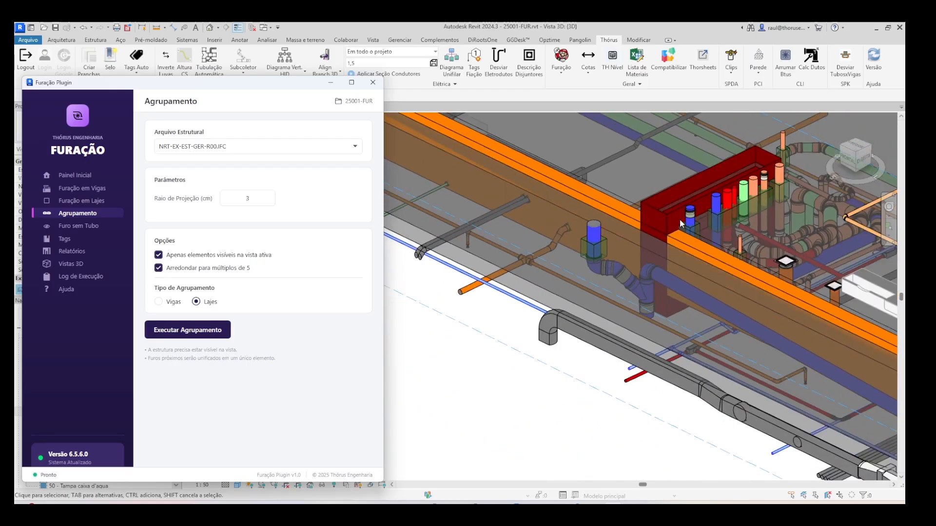
- Open the beam hole height report, Altura dos Furos nas vigas, in a widened window and limit it to the current view
{"action": "left_click", "coordinate": [73, 251]}
{"action": "left_click_drag", "start_coordinate": [387, 257], "coordinate": [607, 257]}
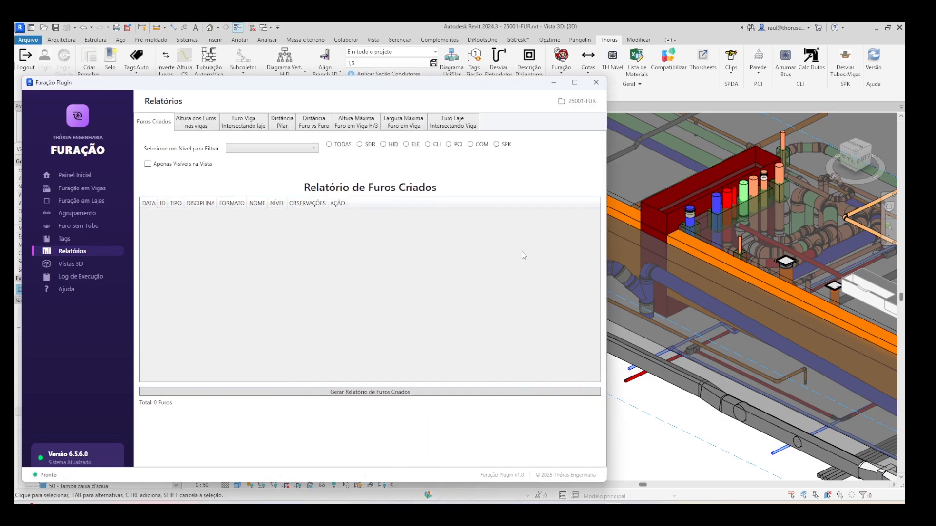
{"action": "left_click", "coordinate": [196, 126]}
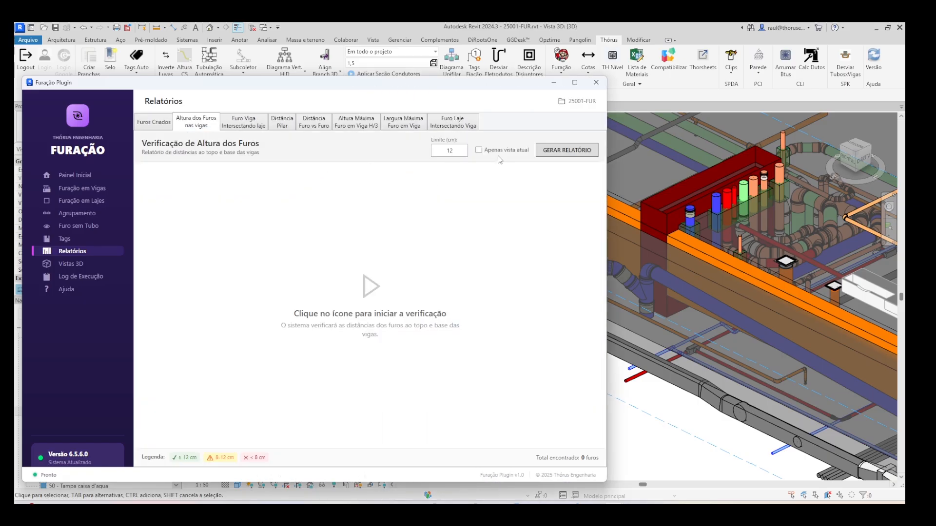
{"action": "scroll", "coordinate": [835, 335], "scroll_direction": "down", "scroll_amount": 3}
{"action": "scroll", "coordinate": [641, 269], "scroll_direction": "up", "scroll_amount": 3}
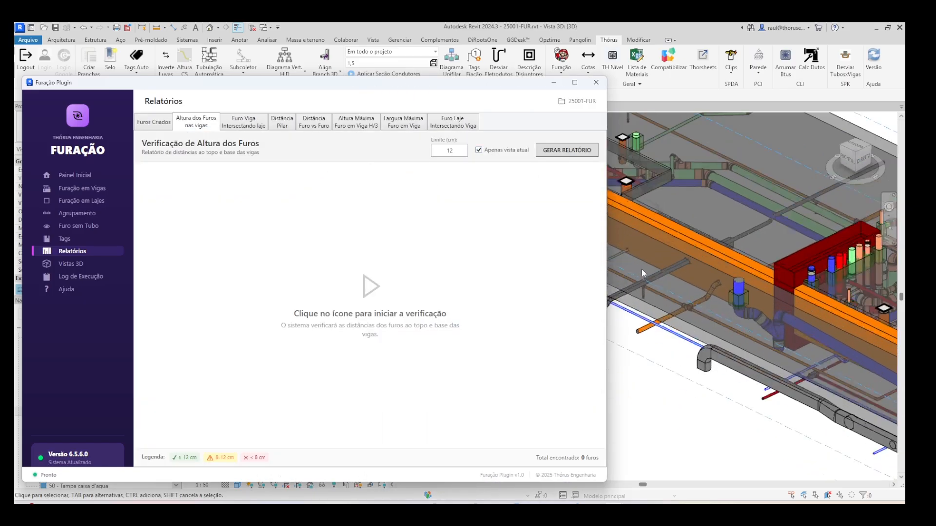
- Move the plug-in window aside to see the pipes crossing the beam, and generate the beam hole height report
{"action": "left_click_drag", "start_coordinate": [519, 83], "coordinate": [414, 88]}
{"action": "scroll", "coordinate": [595, 234], "scroll_direction": "up", "scroll_amount": 4}
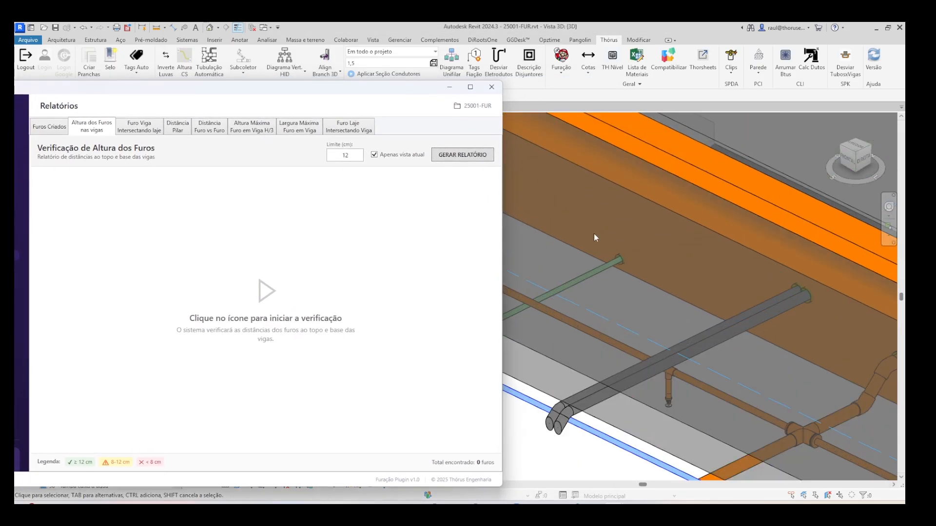
{"action": "scroll", "coordinate": [643, 270], "scroll_direction": "down", "scroll_amount": 3}
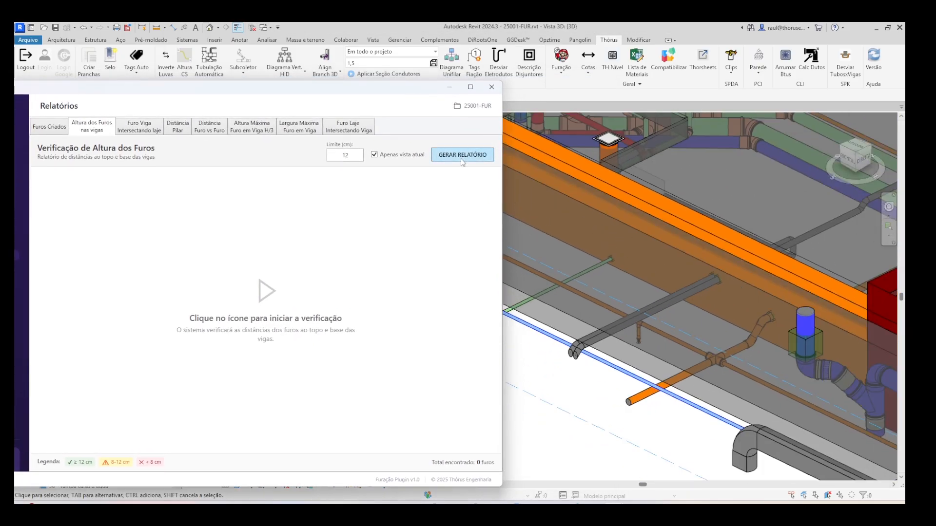
{"action": "left_click", "coordinate": [462, 156]}
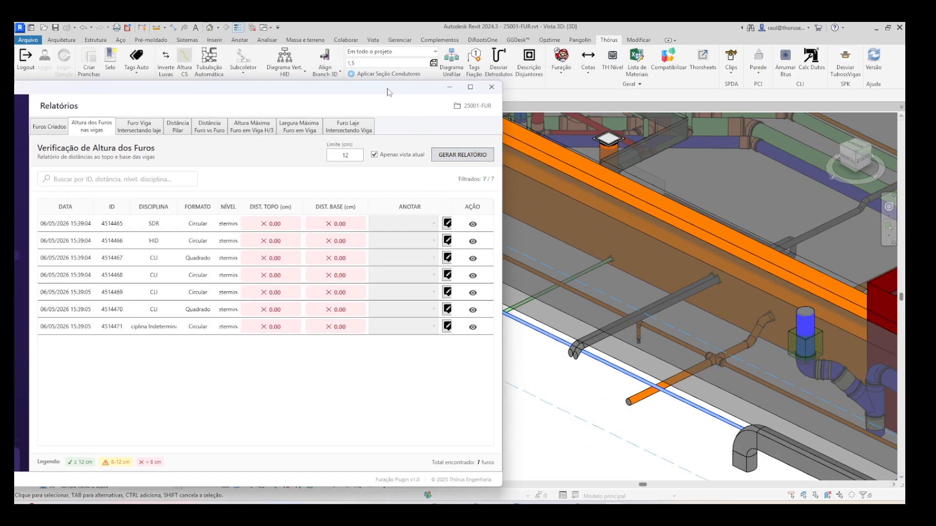
- Update the beam hole distances against NRT-EX-EST-GER-R00.IFC, processing only the holes visible in the active view
{"action": "left_click_drag", "start_coordinate": [389, 89], "coordinate": [552, 91]}
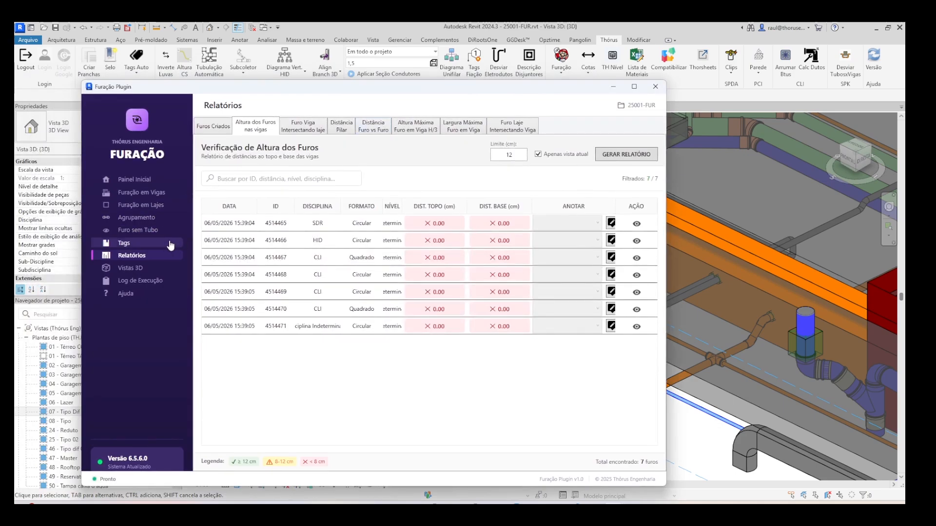
{"action": "left_click", "coordinate": [141, 193]}
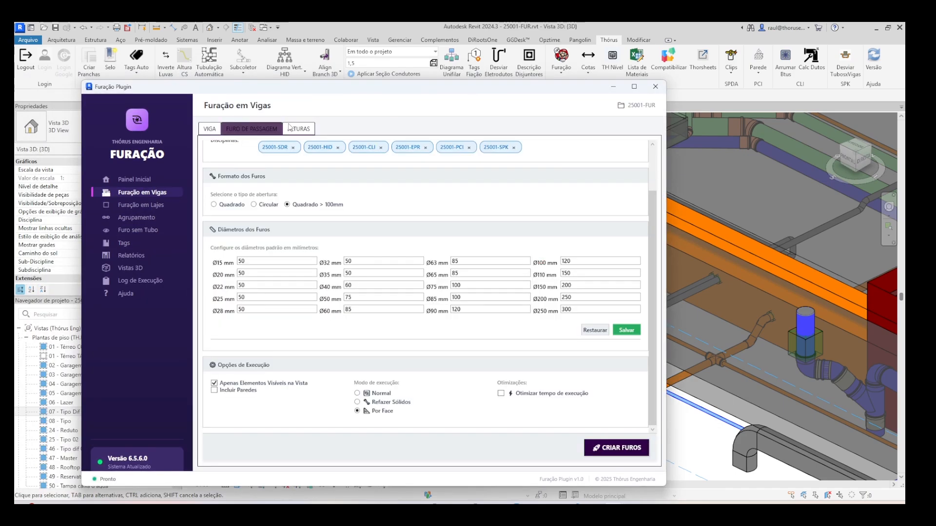
{"action": "left_click", "coordinate": [307, 128]}
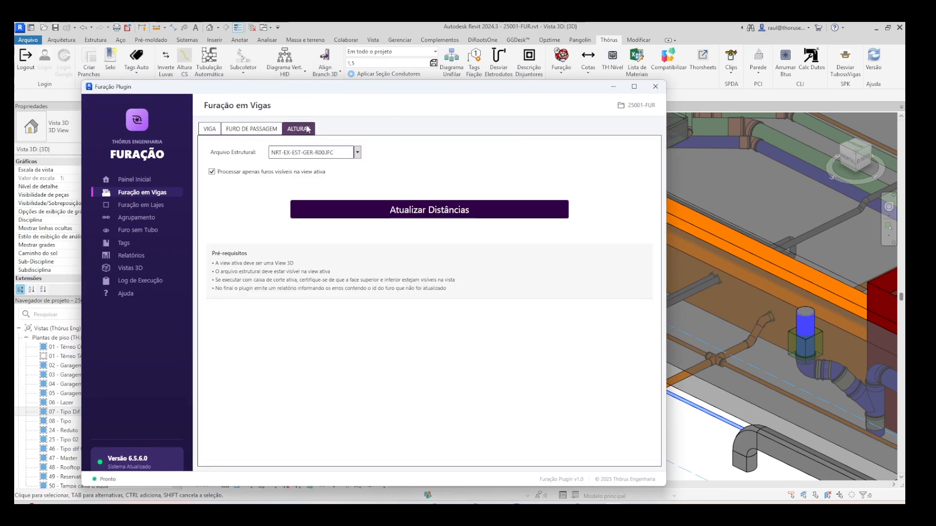
{"action": "left_click", "coordinate": [475, 214]}
{"action": "left_click", "coordinate": [514, 268]}
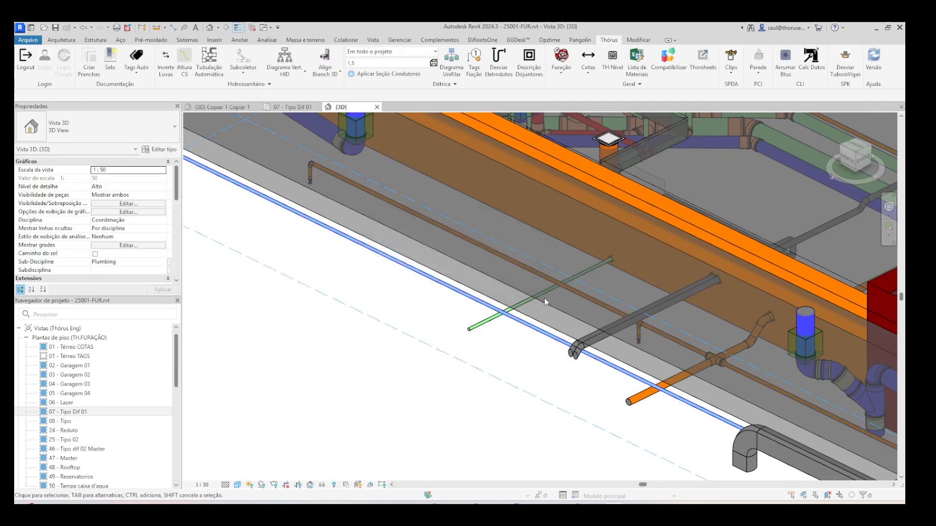
- Bring the plug-in back to its reports and regenerate the beam hole height report
{"action": "mouse_move", "coordinate": [621, 503]}
{"action": "left_click", "coordinate": [677, 463]}
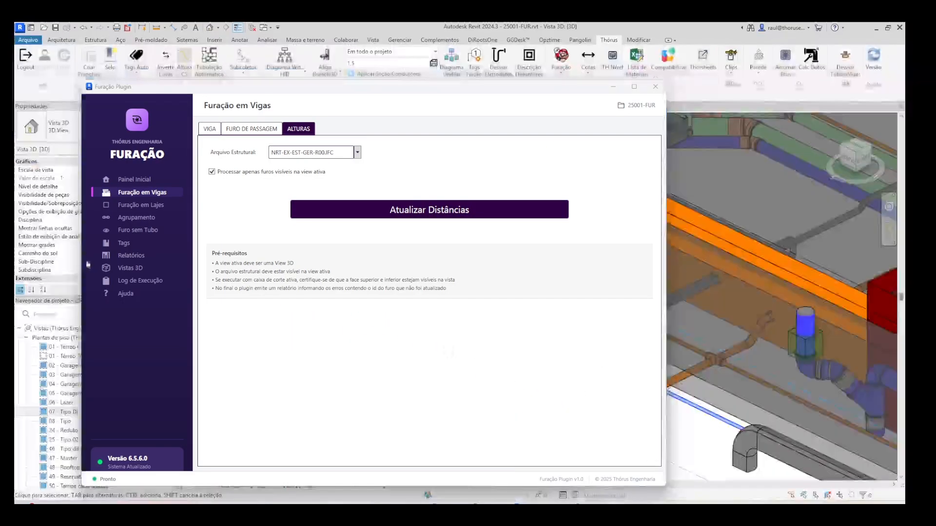
{"action": "left_click", "coordinate": [136, 256]}
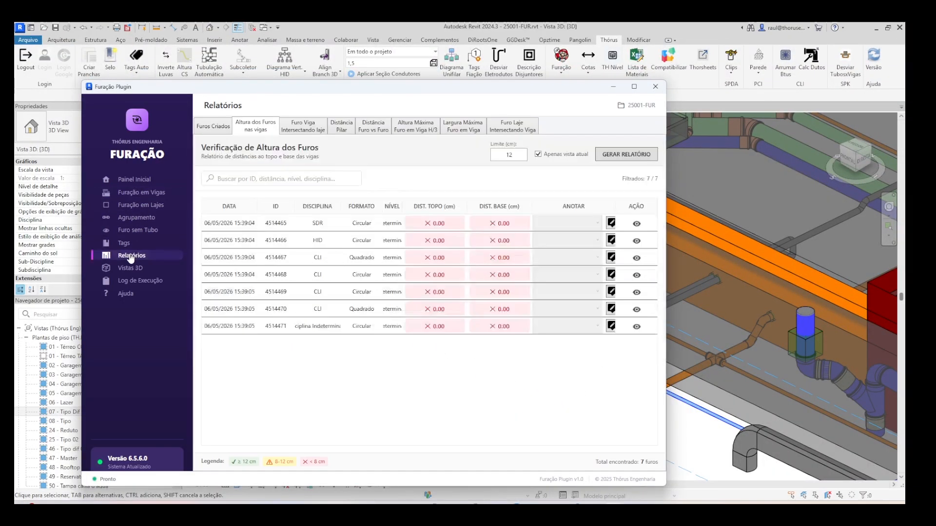
{"action": "left_click", "coordinate": [622, 155]}
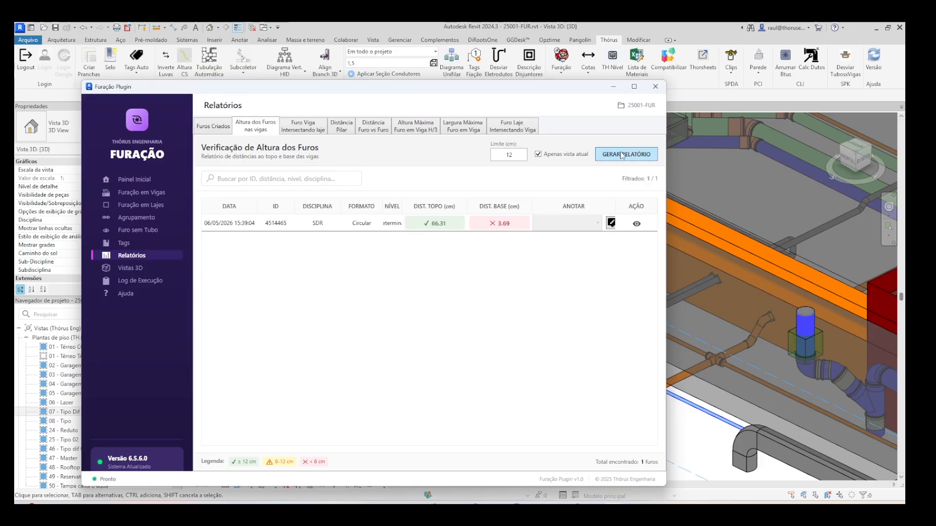
- Check the top and base distances of the circular SDR hole in the report and locate it in the 3D model
{"action": "left_click", "coordinate": [235, 225]}
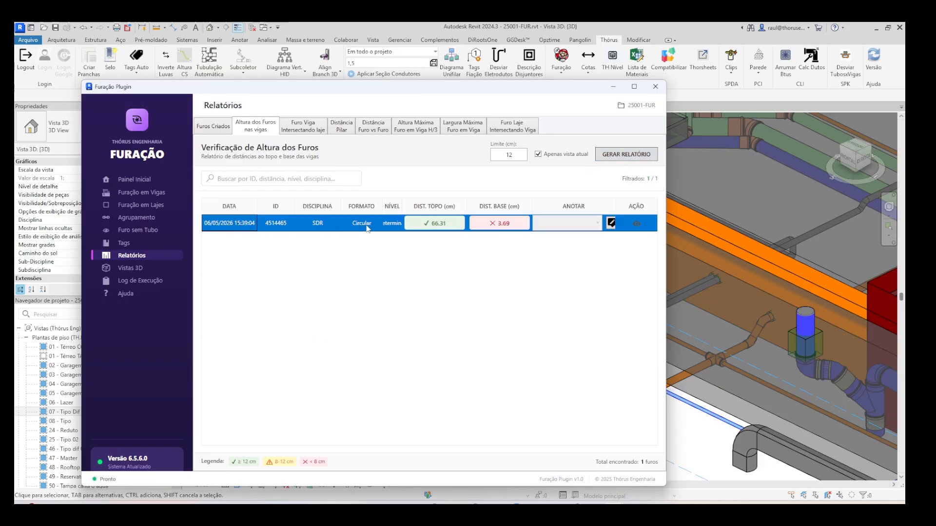
{"action": "left_click", "coordinate": [446, 224]}
{"action": "left_click", "coordinate": [501, 227]}
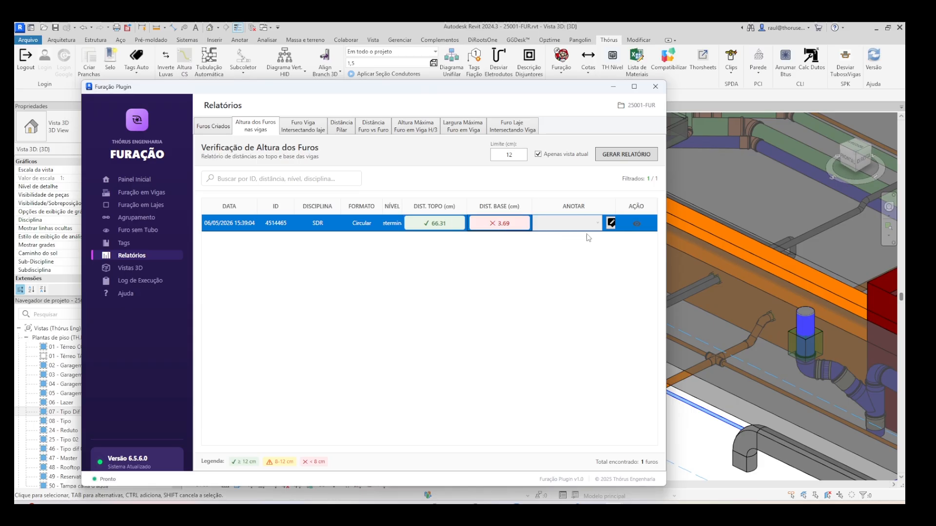
{"action": "left_click", "coordinate": [636, 223]}
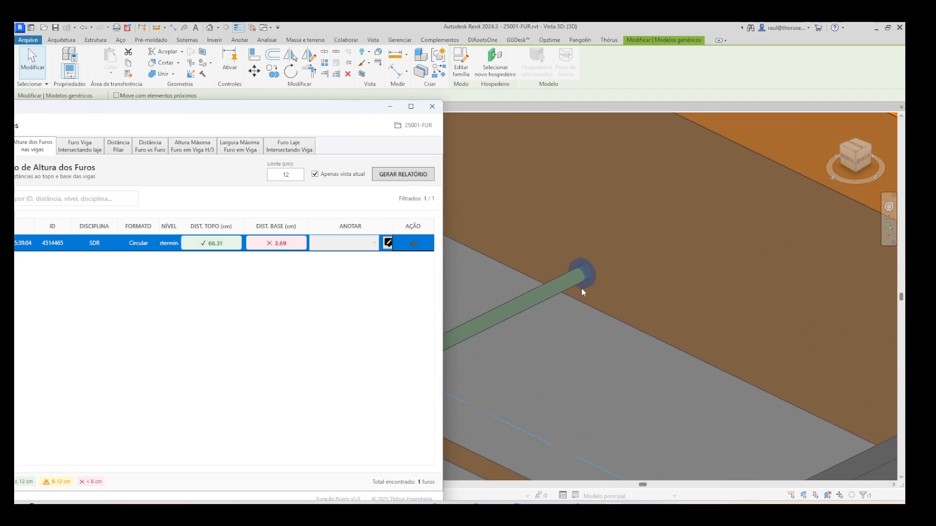
{"action": "scroll", "coordinate": [600, 280], "scroll_direction": "down", "scroll_amount": 4}
{"action": "left_click_drag", "start_coordinate": [307, 109], "coordinate": [267, 291]}
{"action": "scroll", "coordinate": [629, 325], "scroll_direction": "up", "scroll_amount": 3}
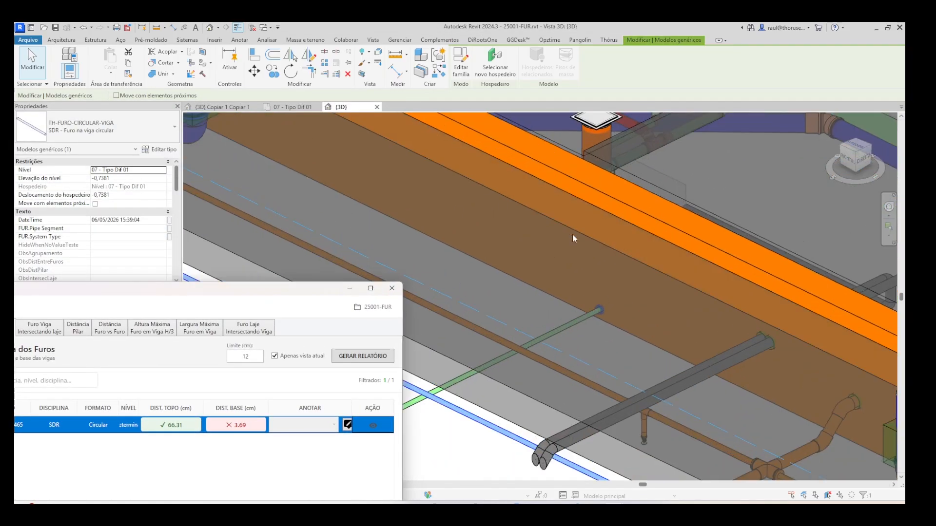
- Examine the revision cloud and the red structural note at the circular beam hole on floor plan 07 - Tipo Dif 01
{"action": "left_click", "coordinate": [292, 108]}
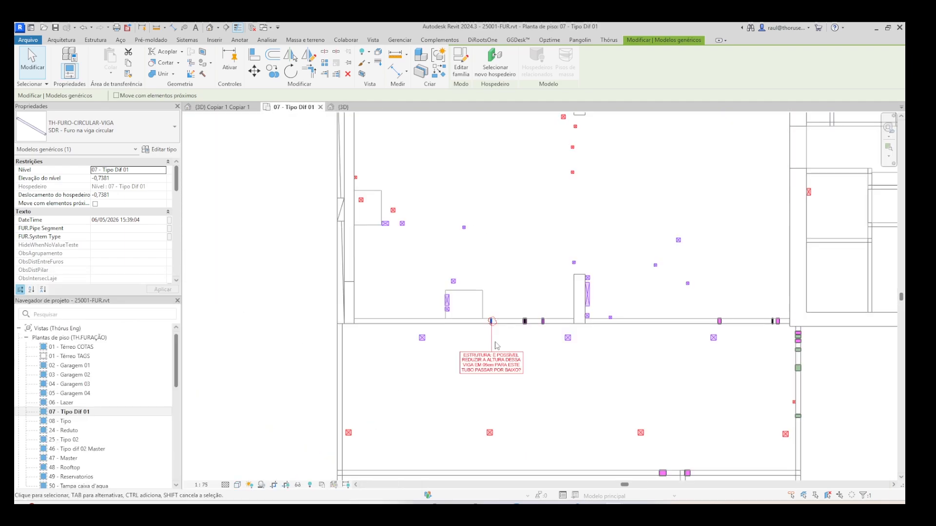
{"action": "scroll", "coordinate": [499, 269], "scroll_direction": "down", "scroll_amount": 4}
{"action": "scroll", "coordinate": [499, 270], "scroll_direction": "up", "scroll_amount": 7}
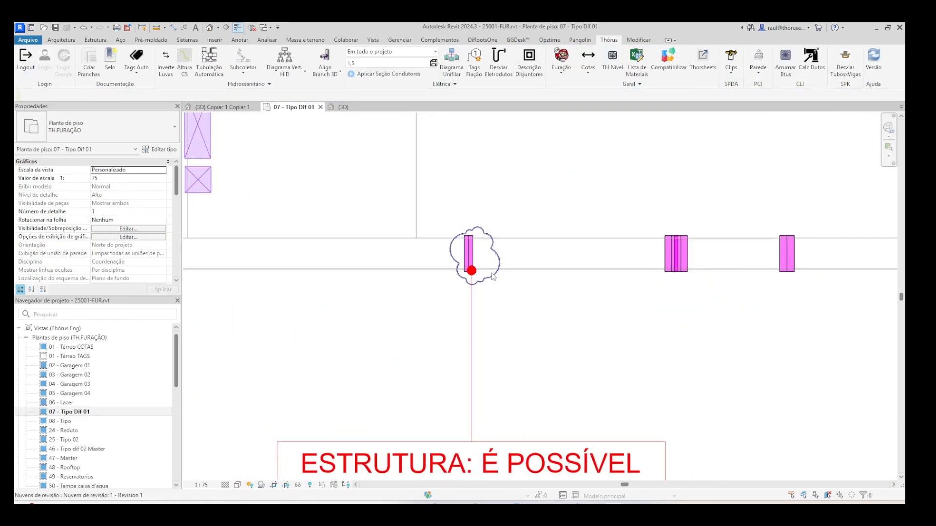
{"action": "scroll", "coordinate": [491, 284], "scroll_direction": "down", "scroll_amount": 4}
{"action": "middle_click_drag", "start_coordinate": [488, 389], "coordinate": [498, 336]}
{"action": "scroll", "coordinate": [481, 352], "scroll_direction": "up", "scroll_amount": 2}
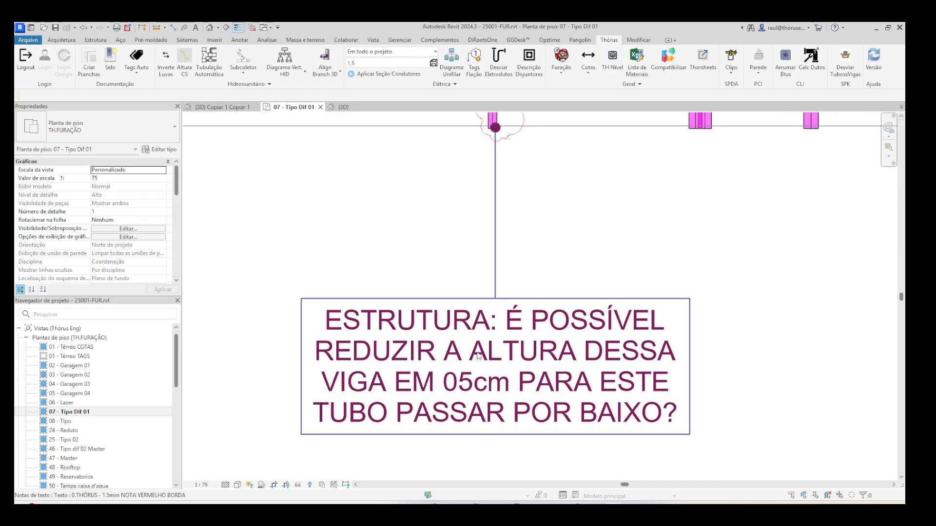
{"action": "scroll", "coordinate": [480, 353], "scroll_direction": "down", "scroll_amount": 3}
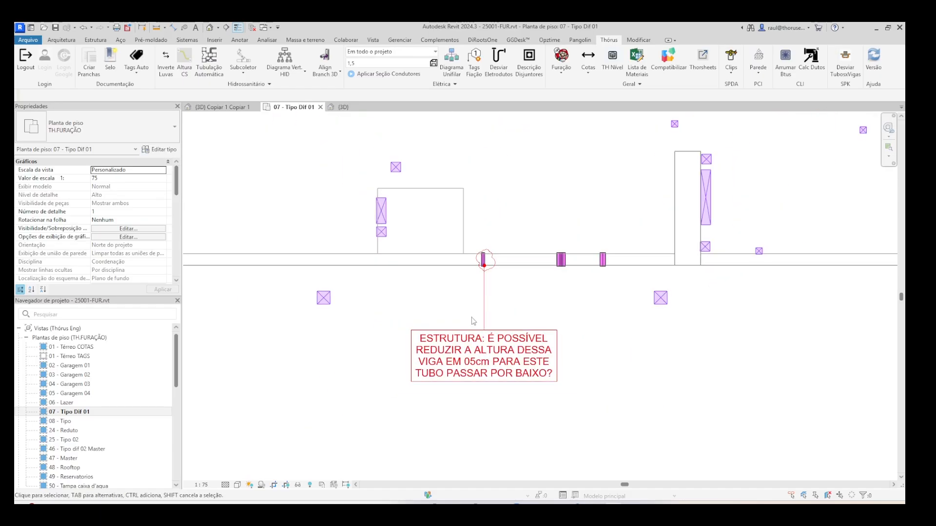
{"action": "scroll", "coordinate": [482, 263], "scroll_direction": "up", "scroll_amount": 4}
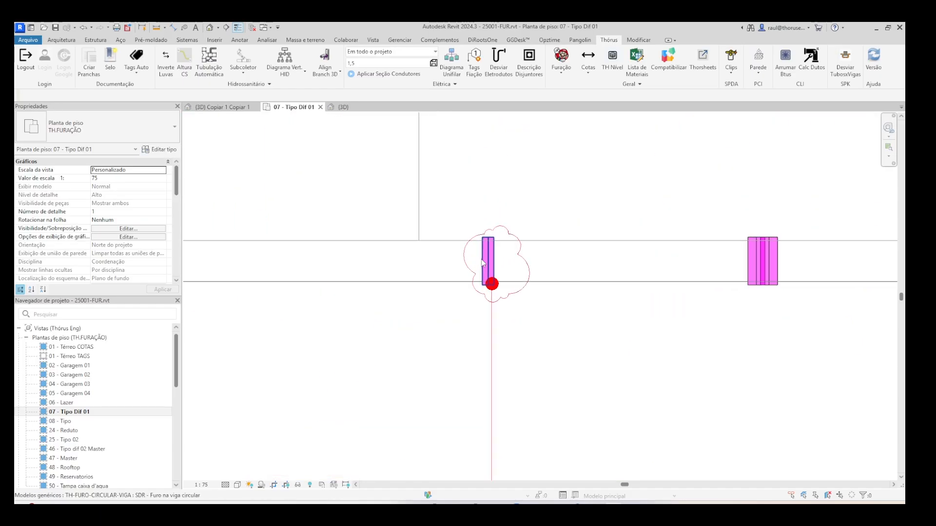
{"action": "scroll", "coordinate": [483, 263], "scroll_direction": "down", "scroll_amount": 4}
{"action": "scroll", "coordinate": [483, 263], "scroll_direction": "up", "scroll_amount": 4}
{"action": "scroll", "coordinate": [482, 263], "scroll_direction": "down", "scroll_amount": 4}
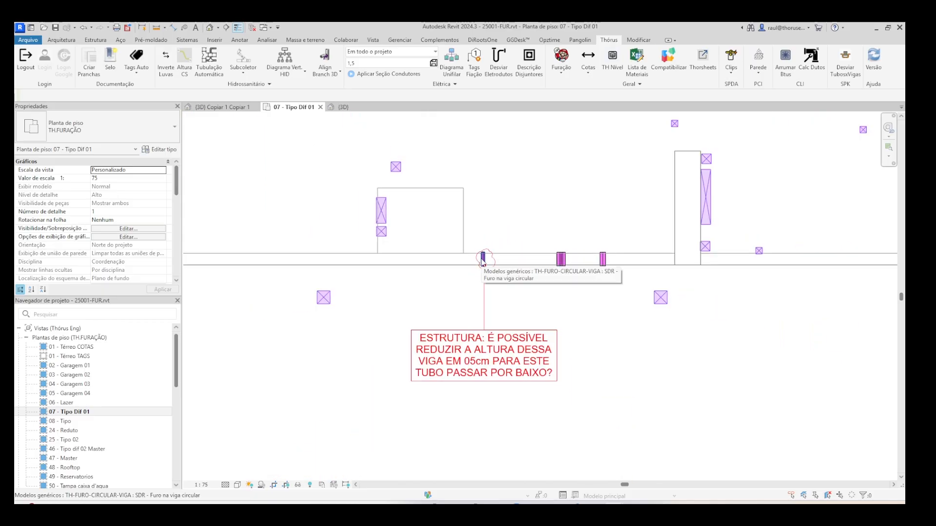
{"action": "scroll", "coordinate": [524, 263], "scroll_direction": "up", "scroll_amount": 4}
{"action": "scroll", "coordinate": [465, 221], "scroll_direction": "down", "scroll_amount": 3}
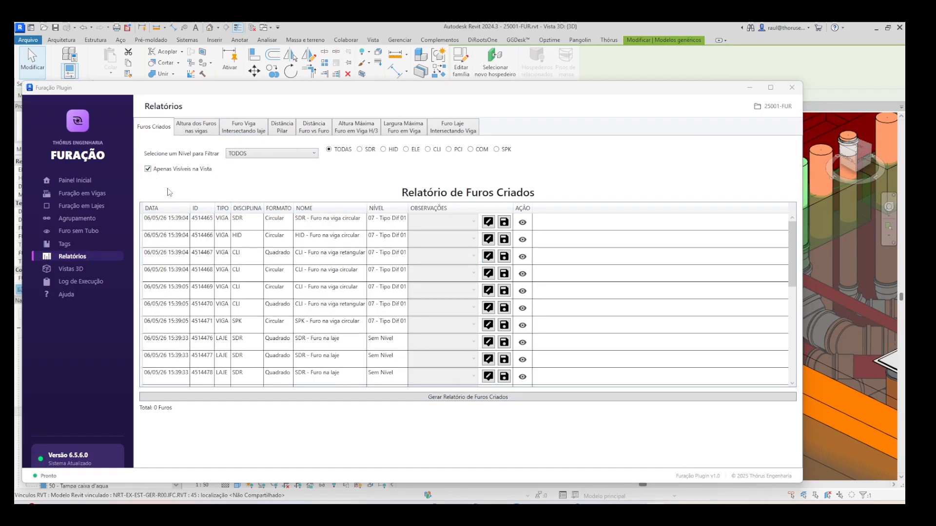
- Review the creation dates and disciplines of the first entries in the created holes report, Furos Criados
{"action": "scroll", "coordinate": [861, 302], "scroll_direction": "down", "scroll_amount": 4}
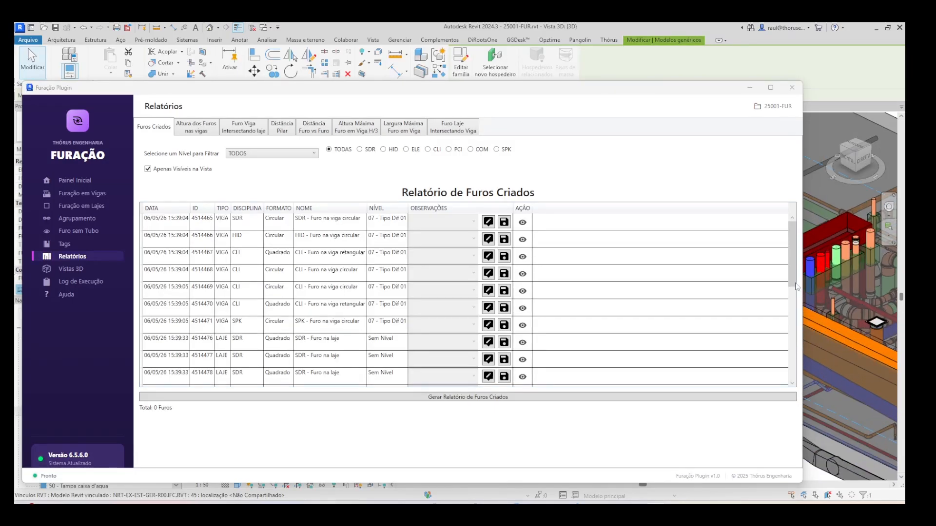
{"action": "left_click", "coordinate": [184, 222]}
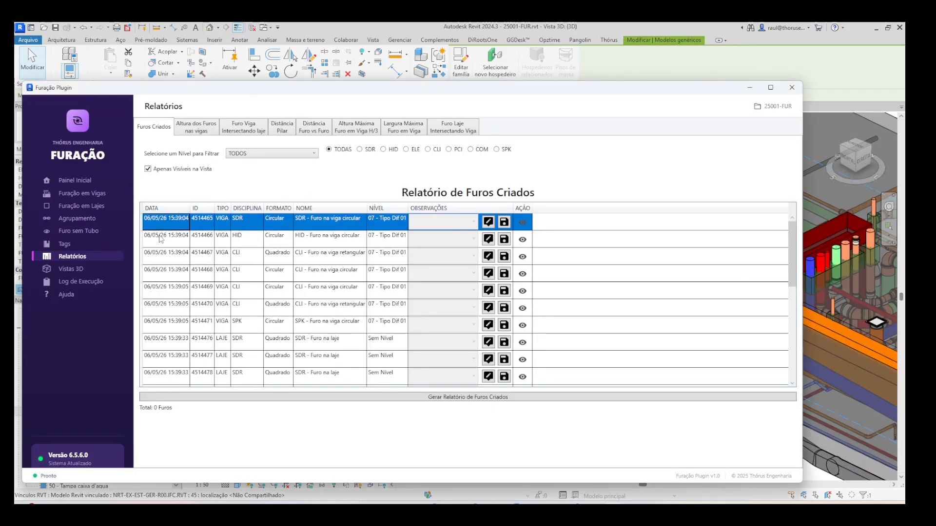
{"action": "left_click", "coordinate": [162, 242]}
{"action": "left_click", "coordinate": [175, 226]}
{"action": "left_click", "coordinate": [169, 239]}
{"action": "left_click", "coordinate": [255, 225]}
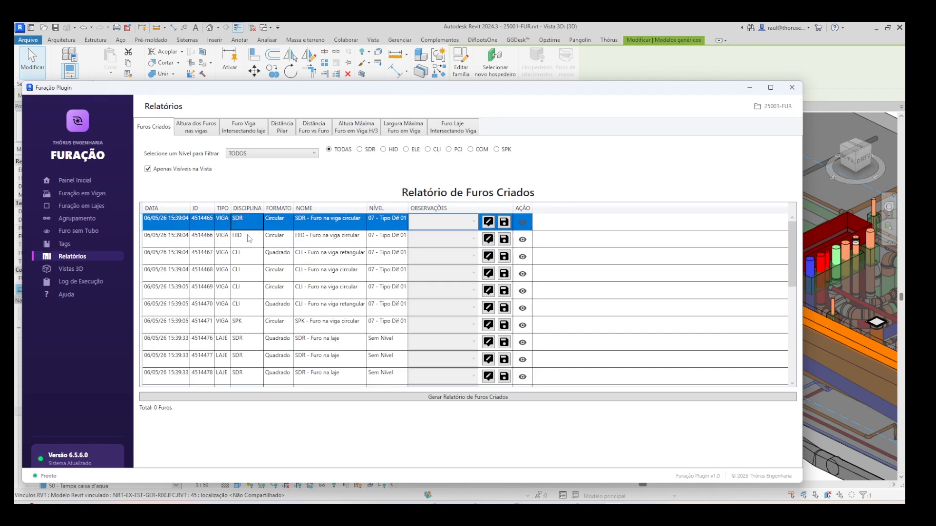
{"action": "left_click", "coordinate": [248, 238]}
{"action": "left_click", "coordinate": [247, 256]}
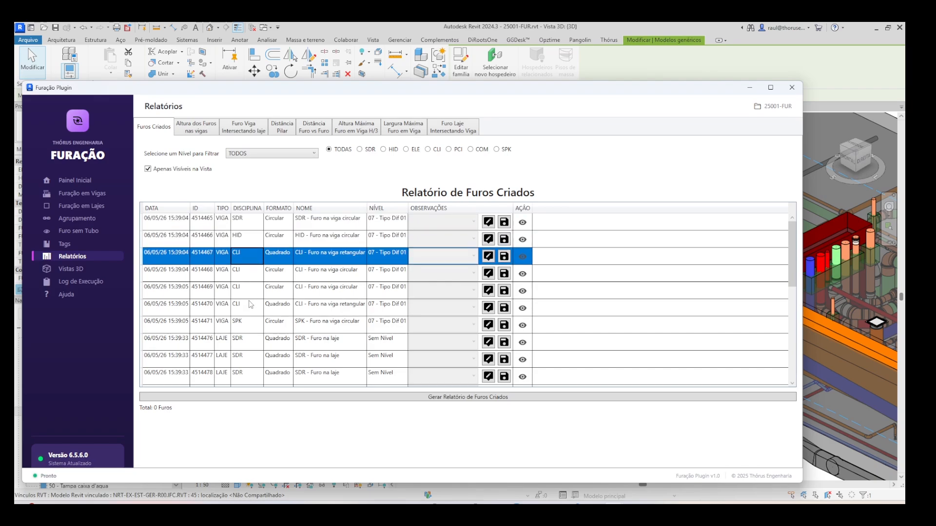
- Check the base distance in the beam hole height report and view the Furo Viga Intersectando laje report beside the model
{"action": "left_click", "coordinate": [197, 127]}
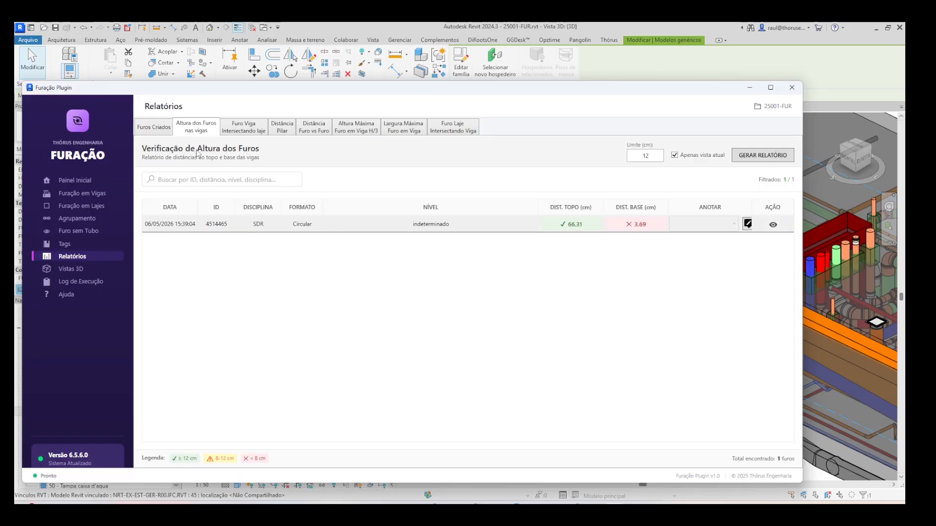
{"action": "left_click", "coordinate": [636, 228]}
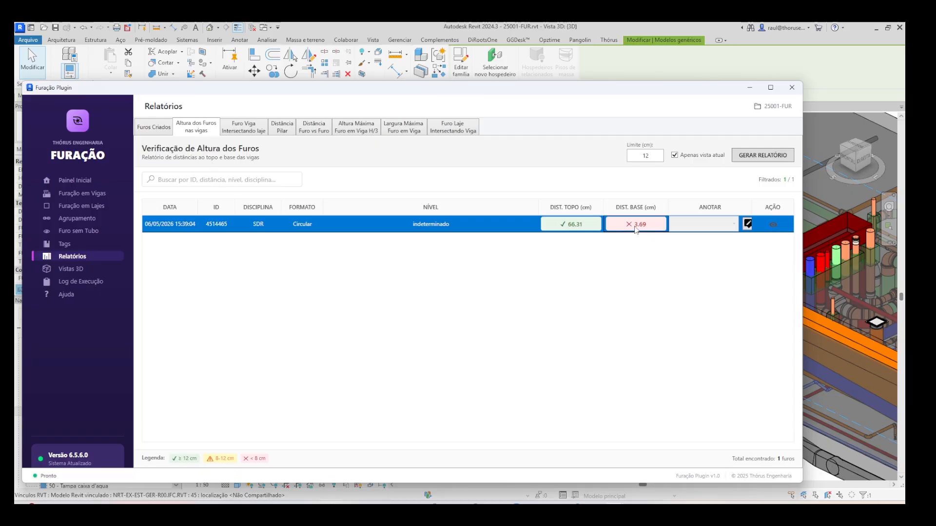
{"action": "left_click", "coordinate": [246, 129]}
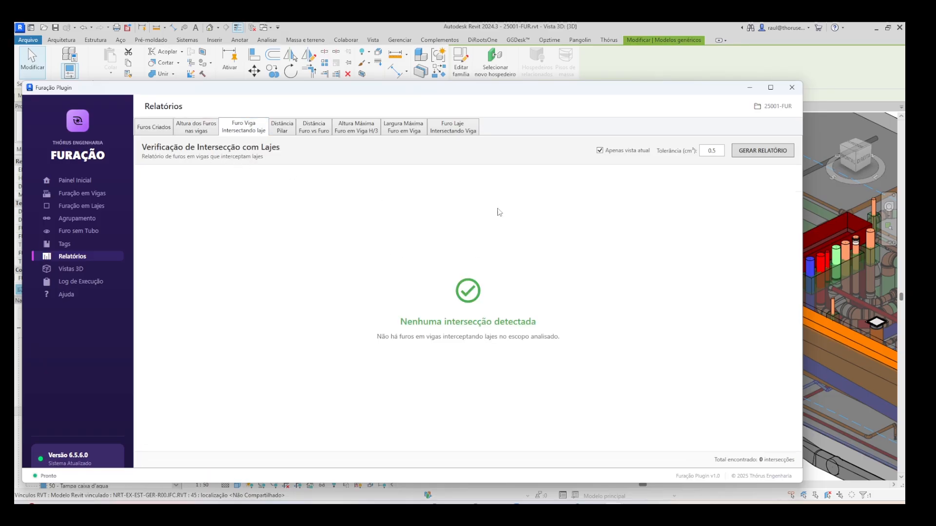
{"action": "left_click_drag", "start_coordinate": [492, 90], "coordinate": [427, 101]}
{"action": "scroll", "coordinate": [711, 280], "scroll_direction": "down", "scroll_amount": 3}
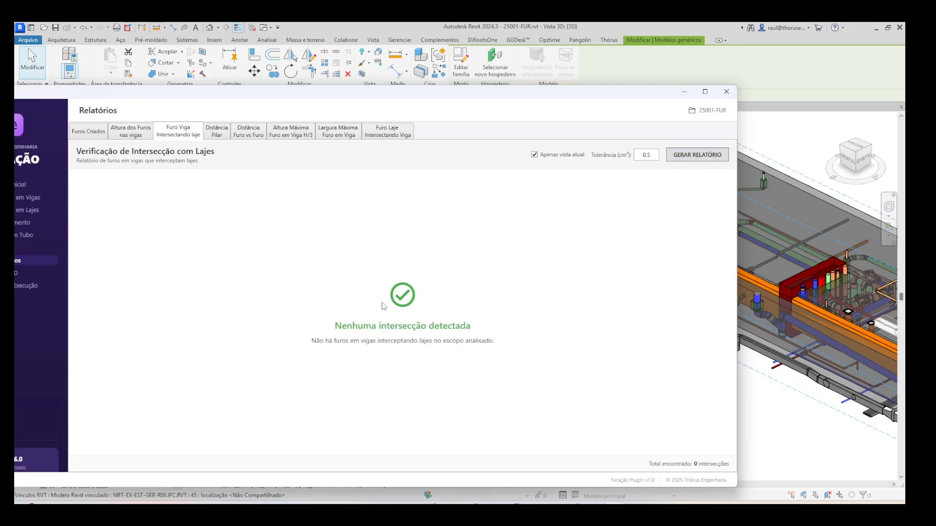
- Generate the pillar proximity report, Distância Pilar, for the current view with the 30 cm limit
{"action": "left_click", "coordinate": [218, 135]}
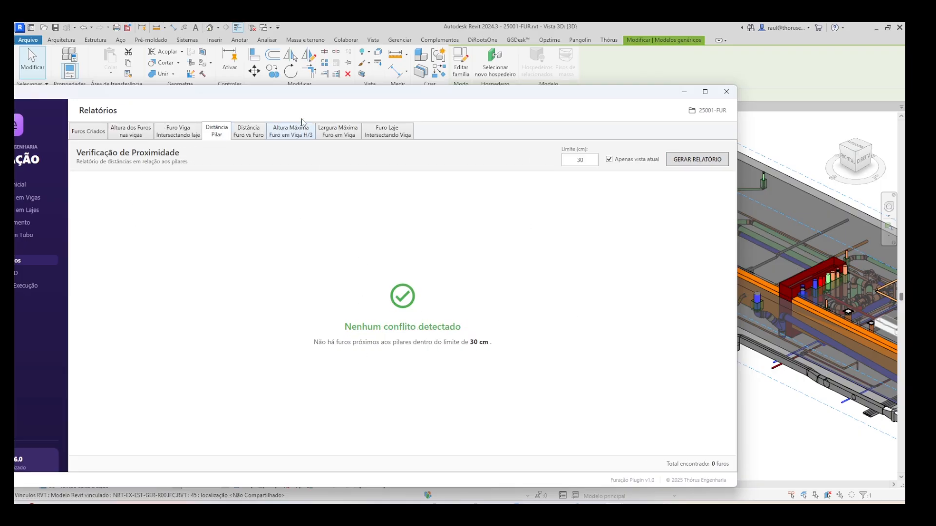
{"action": "left_click_drag", "start_coordinate": [297, 95], "coordinate": [364, 92]}
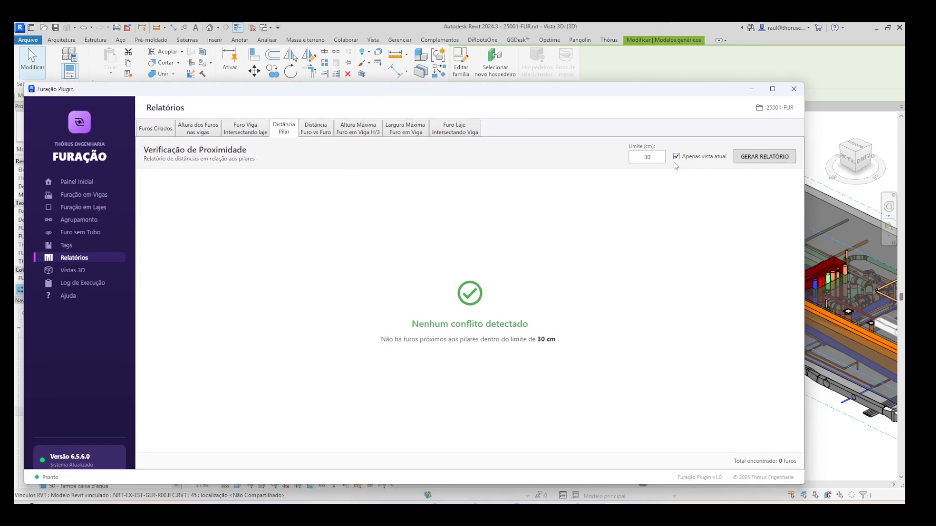
{"action": "left_click", "coordinate": [767, 156]}
- Generate the Distância Furo vs Furo report for the current view with the 30 cm limit and compare the listed horizontal distances
{"action": "left_click", "coordinate": [316, 129]}
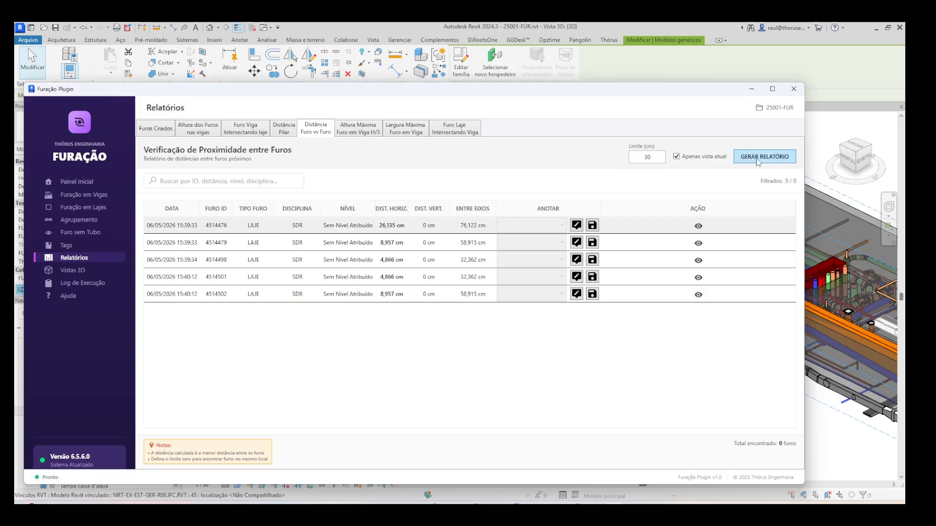
{"action": "left_click", "coordinate": [381, 229]}
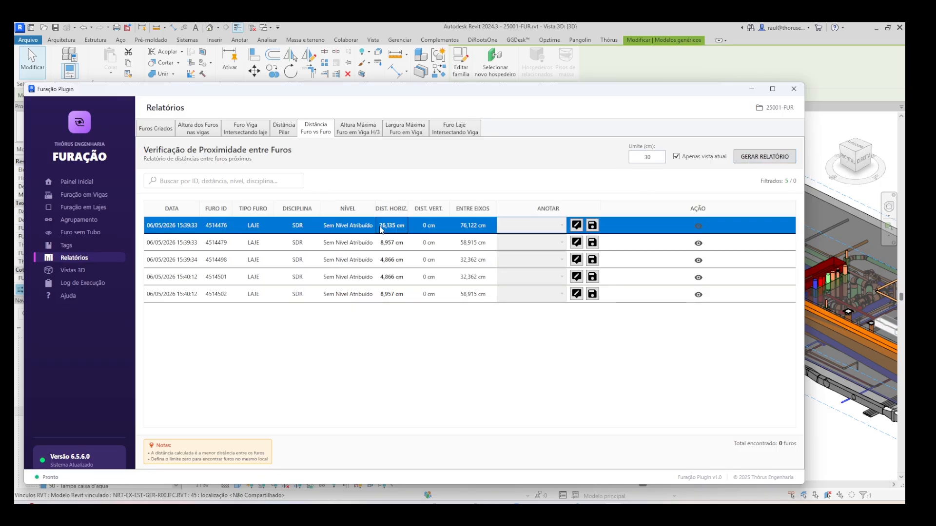
{"action": "key", "text": "Down"}
{"action": "key", "text": "Down"}
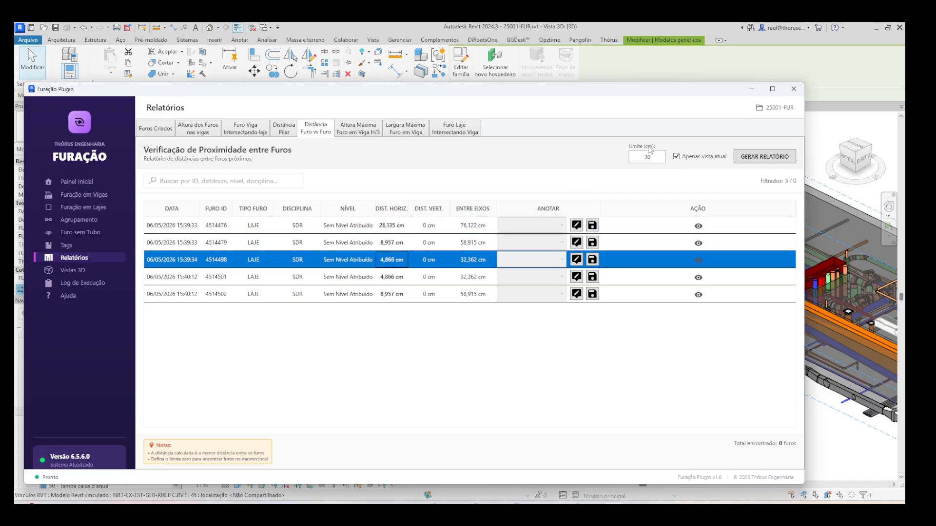
{"action": "left_click", "coordinate": [389, 279]}
{"action": "left_click", "coordinate": [390, 264]}
{"action": "left_click", "coordinate": [389, 277]}
{"action": "left_click", "coordinate": [393, 260]}
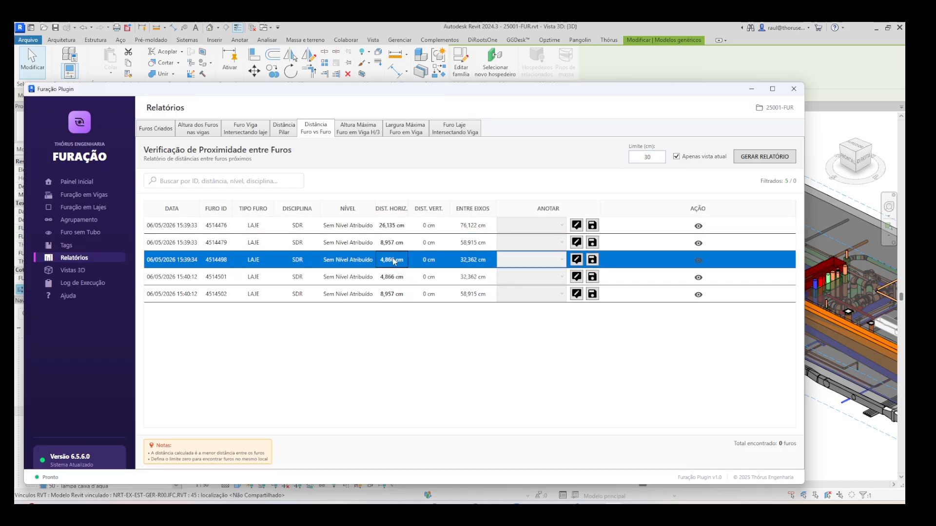
- Locate slab hole 4514498 in the 3D model, inspect its spacing to the adjacent pipe hole and return to the report
{"action": "left_click", "coordinate": [699, 260]}
{"action": "left_click_drag", "start_coordinate": [650, 123], "coordinate": [318, 139]}
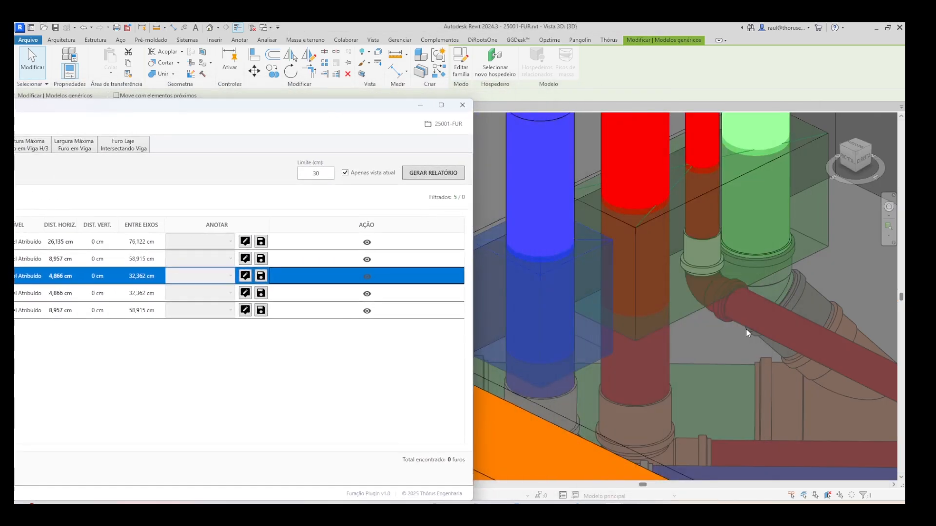
{"action": "scroll", "coordinate": [727, 305], "scroll_direction": "down", "scroll_amount": 3}
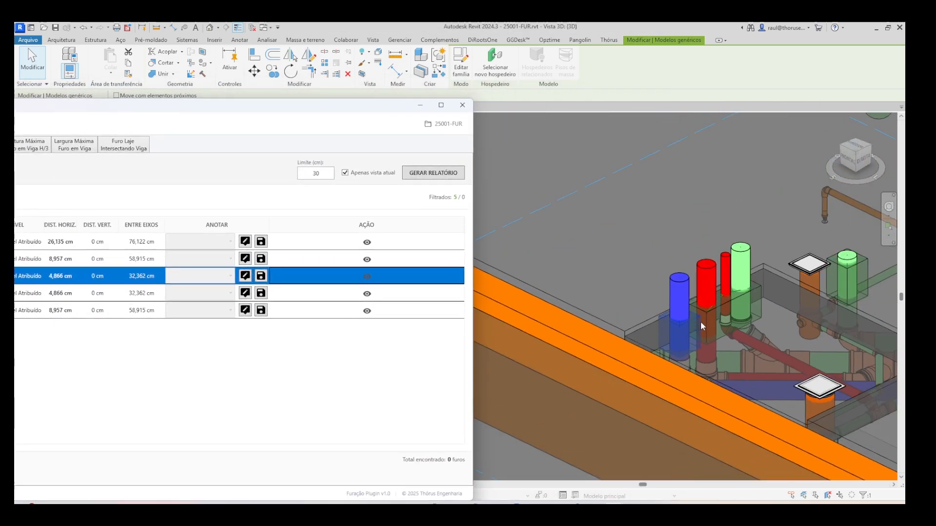
{"action": "middle_click_drag", "start_coordinate": [718, 320], "coordinate": [684, 355], "text": "shift"}
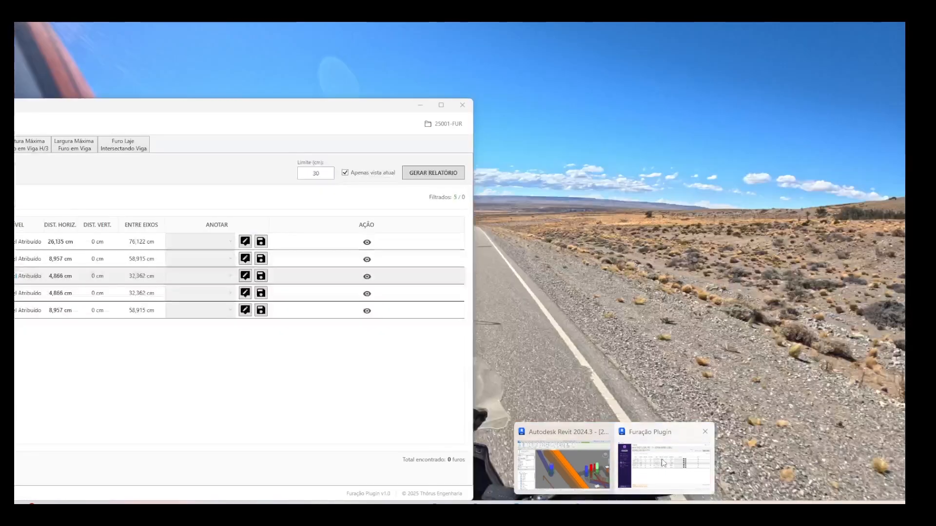
{"action": "left_click", "coordinate": [628, 487]}
{"action": "left_click_drag", "start_coordinate": [312, 111], "coordinate": [706, 83]}
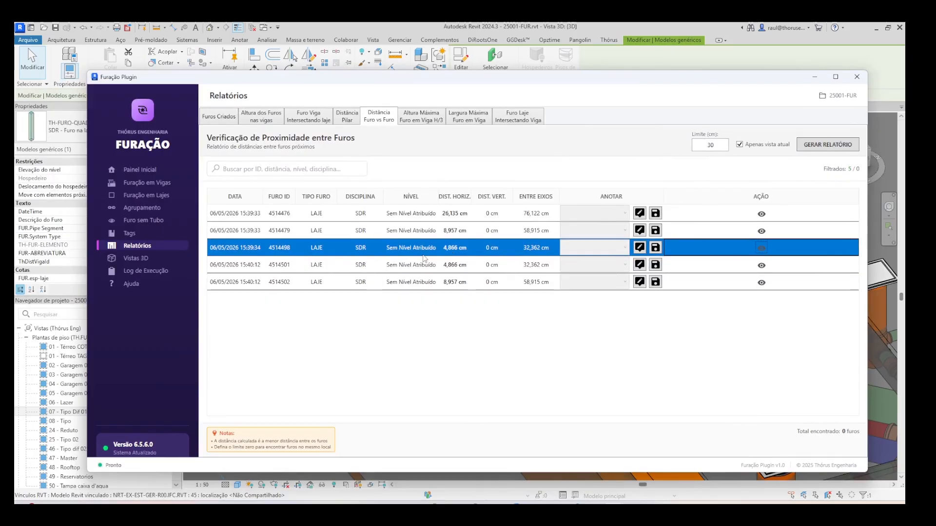
- Set the projection radius for slab hole grouping to 5 cm
{"action": "left_click", "coordinate": [113, 207]}
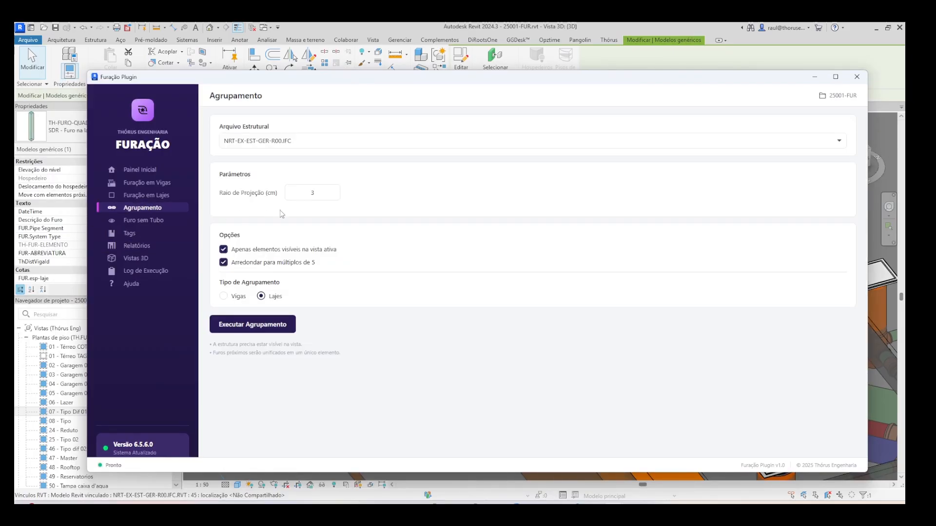
{"action": "left_click", "coordinate": [317, 193]}
{"action": "double_click", "coordinate": [322, 195]}
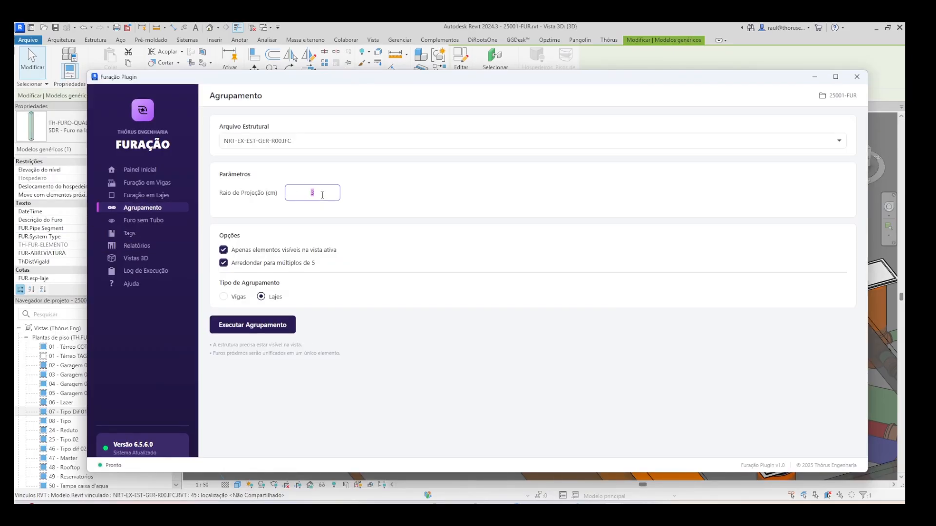
{"action": "left_click_drag", "start_coordinate": [447, 81], "coordinate": [422, 79]}
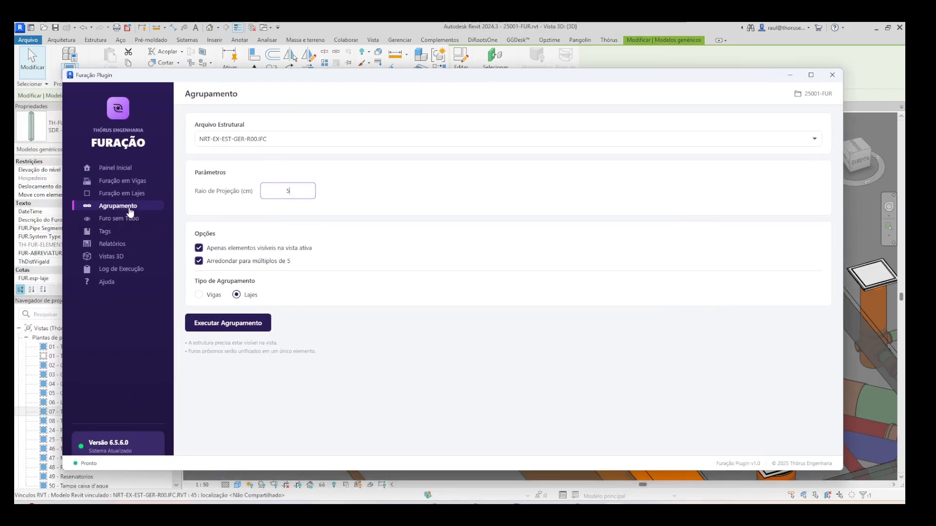
- Review the horizontal distances of the nearby slab holes in the Distância Furo vs Furo report
{"action": "left_click", "coordinate": [123, 245]}
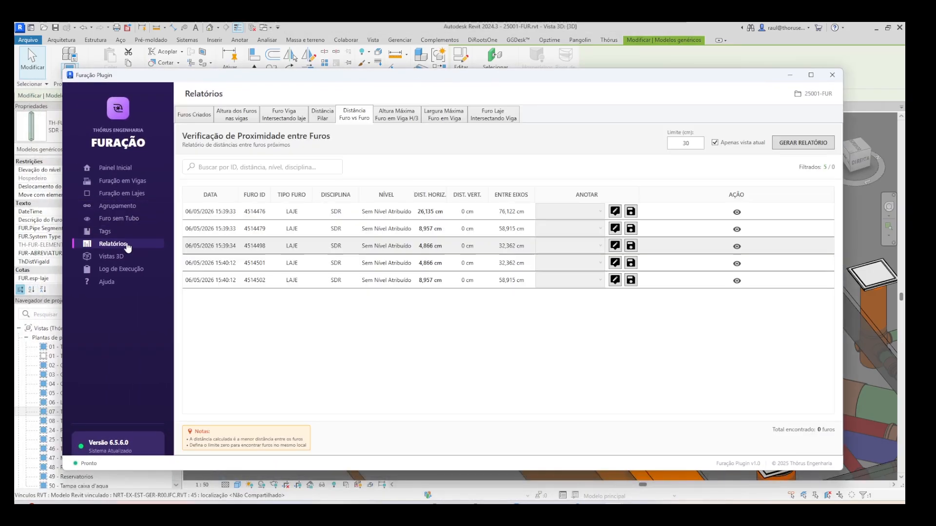
{"action": "left_click", "coordinate": [426, 250]}
{"action": "left_click", "coordinate": [426, 264]}
{"action": "left_click", "coordinate": [424, 230]}
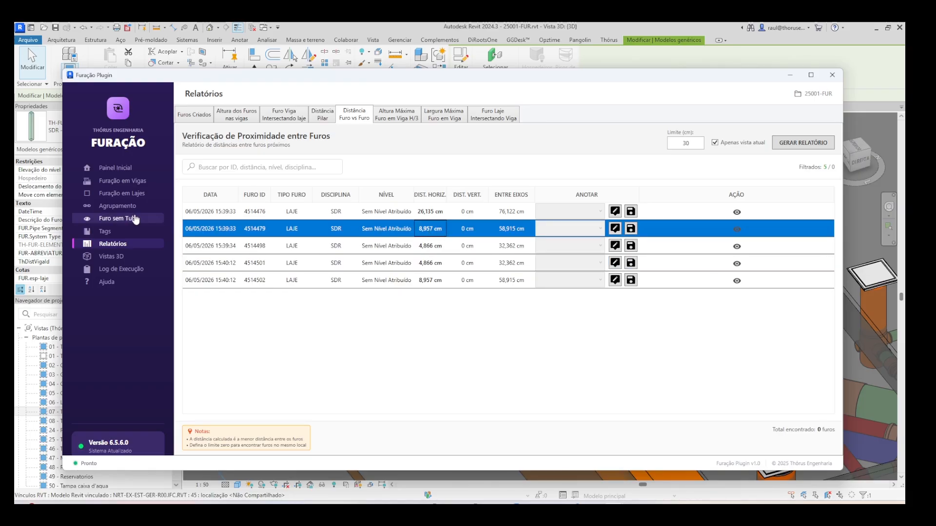
- Group the slab holes visible in the active view with a 10 cm projection radius, rounding to multiples of 5
{"action": "left_click", "coordinate": [118, 206]}
{"action": "left_click", "coordinate": [287, 191]}
{"action": "type", "text": "10"}
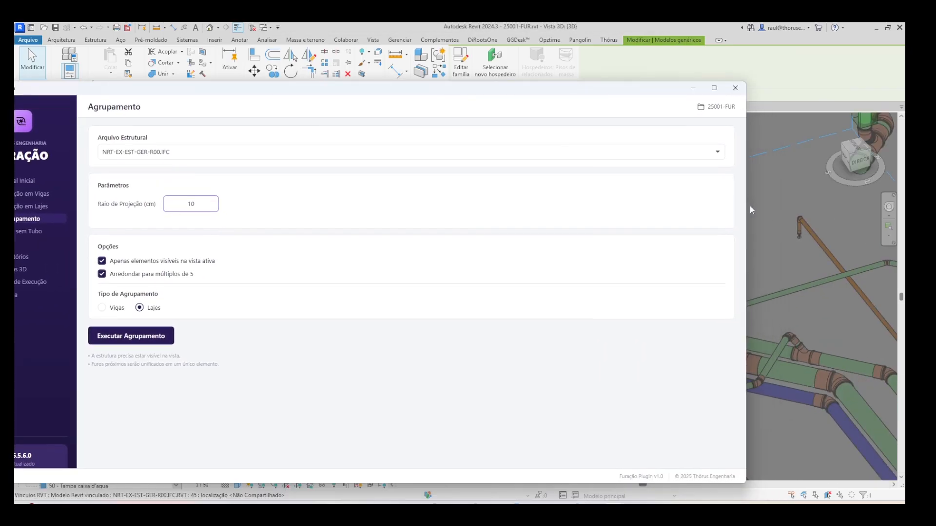
{"action": "left_click_drag", "start_coordinate": [750, 205], "coordinate": [422, 205]}
{"action": "scroll", "coordinate": [710, 339], "scroll_direction": "down", "scroll_amount": 3}
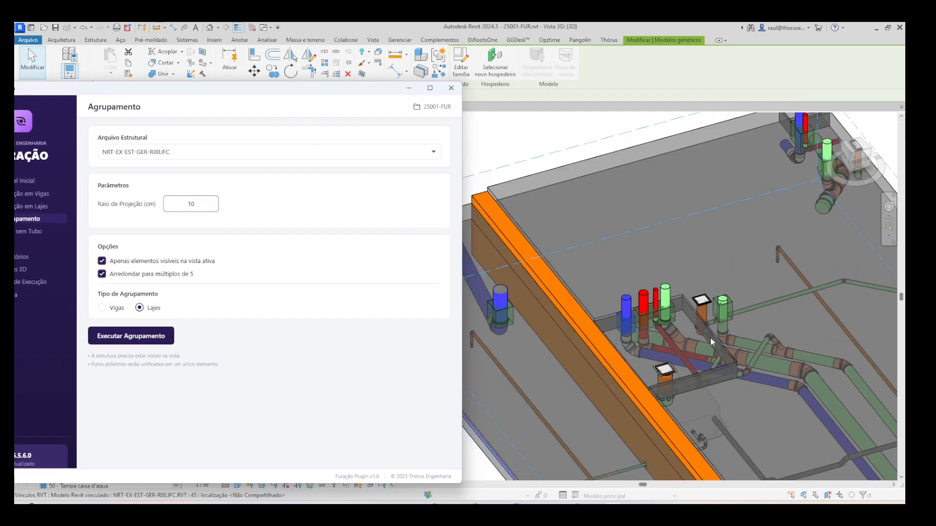
{"action": "left_click", "coordinate": [159, 339]}
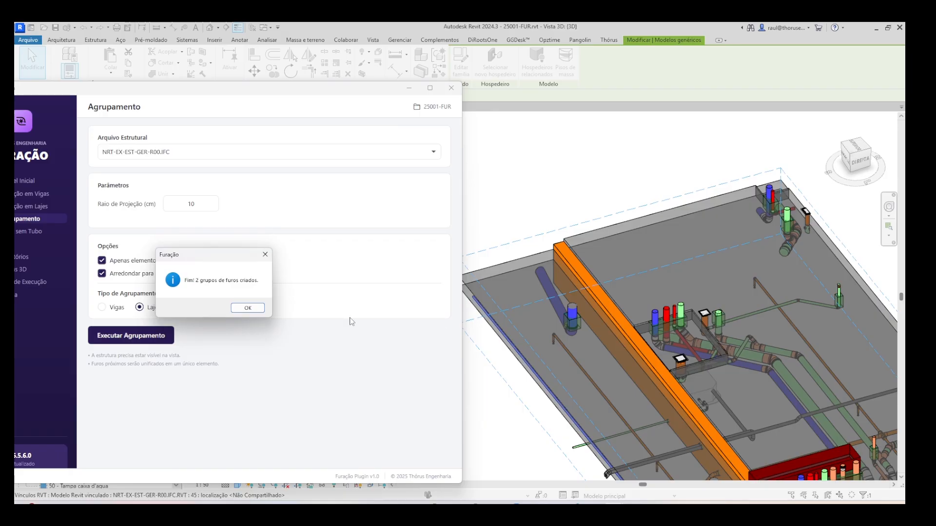
{"action": "left_click", "coordinate": [247, 309]}
- Inspect the grouped slab holes around the pipe risers in the 3D model
{"action": "scroll", "coordinate": [760, 383], "scroll_direction": "up", "scroll_amount": 3}
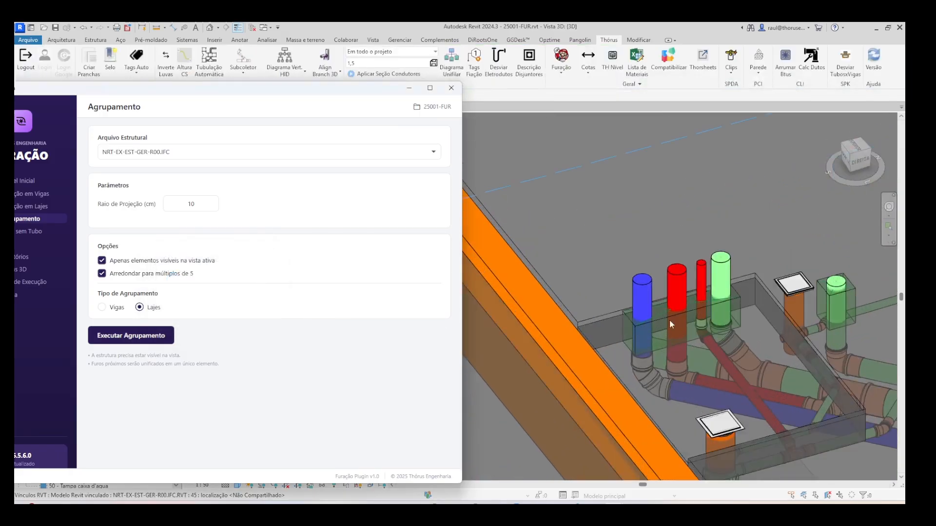
{"action": "scroll", "coordinate": [760, 384], "scroll_direction": "down", "scroll_amount": 4}
{"action": "left_click", "coordinate": [761, 383]}
{"action": "scroll", "coordinate": [765, 368], "scroll_direction": "up", "scroll_amount": 5}
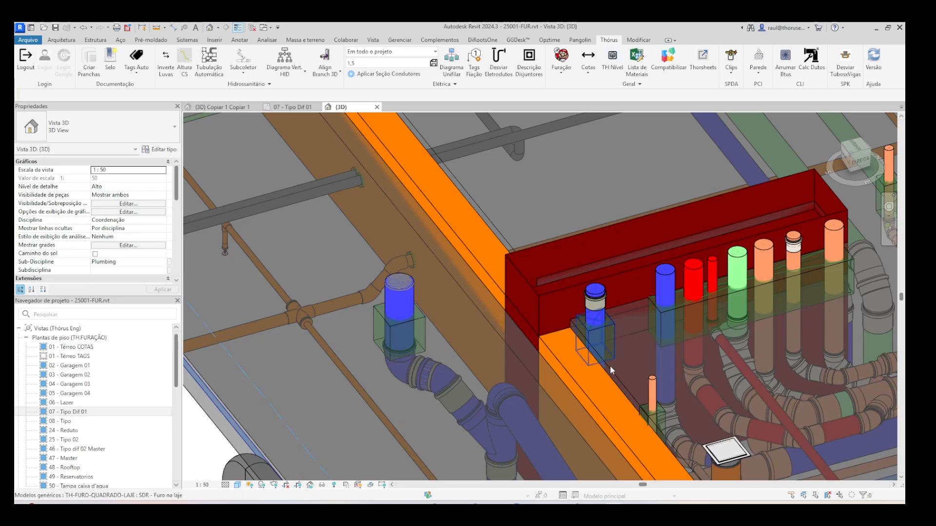
- Regenerate the Distância Furo vs Furo report for the current view with the 30 cm limit and widen the report window
{"action": "left_click", "coordinate": [651, 474]}
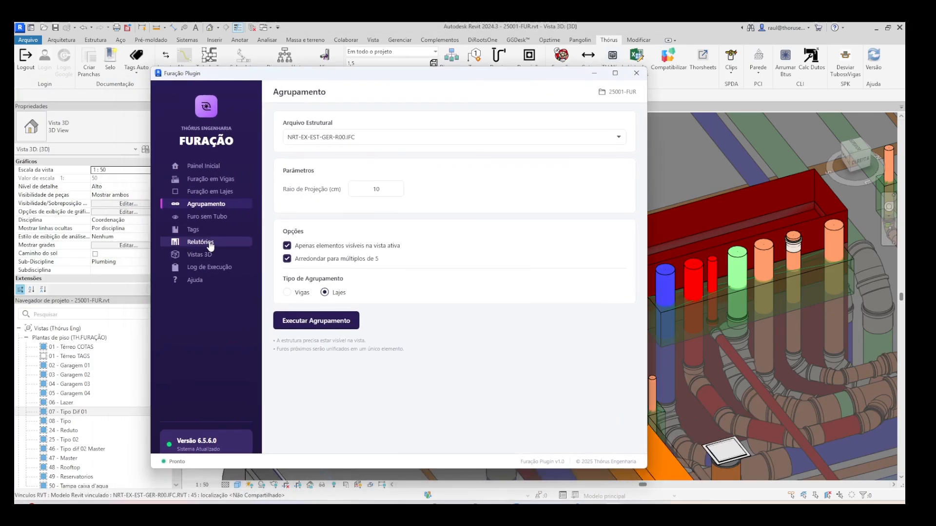
{"action": "left_click", "coordinate": [201, 242]}
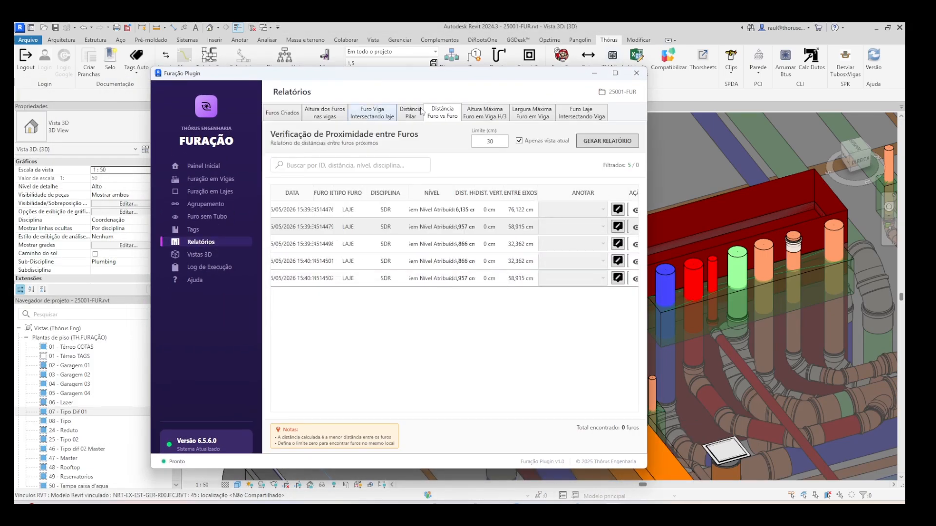
{"action": "left_click", "coordinate": [620, 142]}
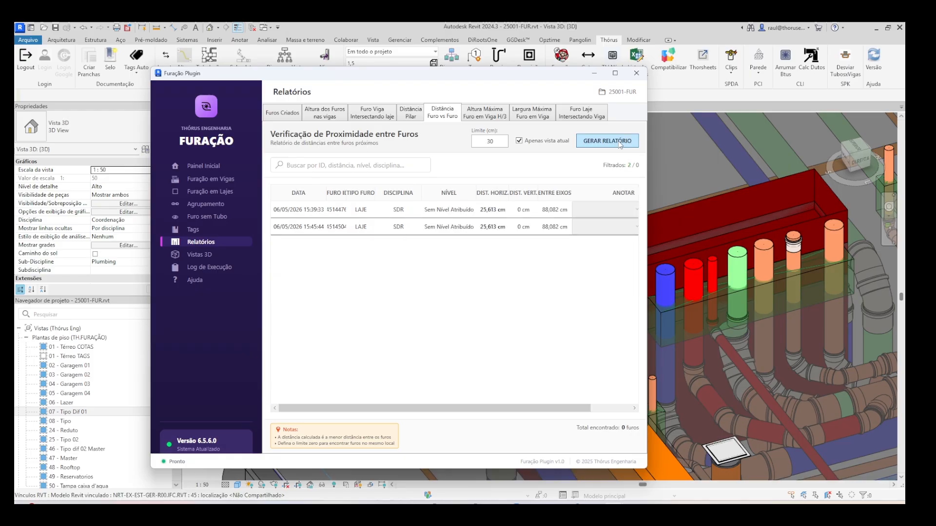
{"action": "left_click_drag", "start_coordinate": [647, 237], "coordinate": [803, 234]}
- Compare the distances of the two listed slab holes and locate hole 4514476 in the 3D model
{"action": "left_click", "coordinate": [588, 215]}
{"action": "left_click", "coordinate": [596, 228]}
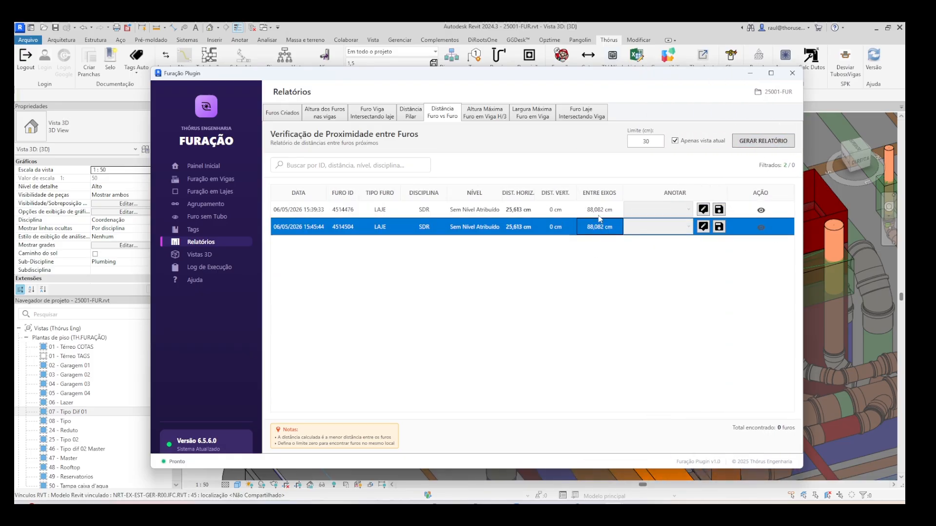
{"action": "left_click", "coordinate": [549, 217]}
{"action": "left_click", "coordinate": [761, 211]}
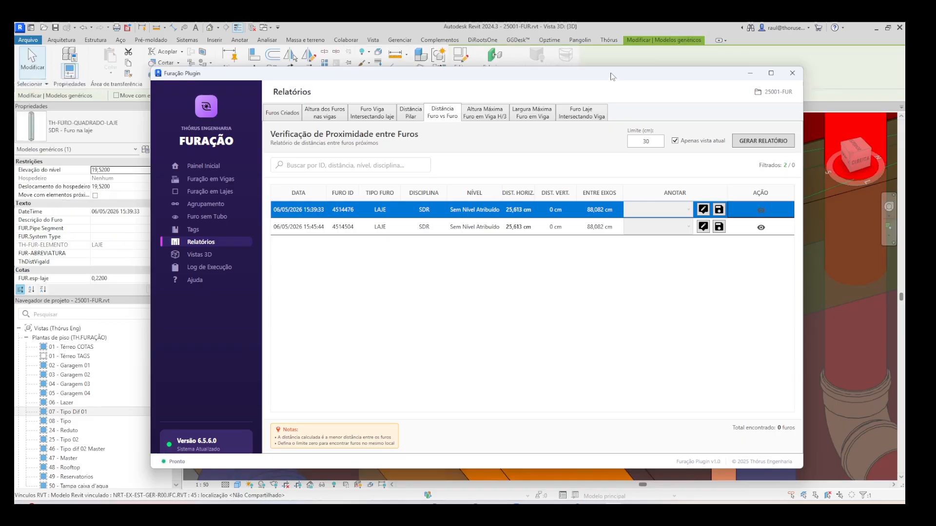
{"action": "scroll", "coordinate": [606, 247], "scroll_direction": "down", "scroll_amount": 1}
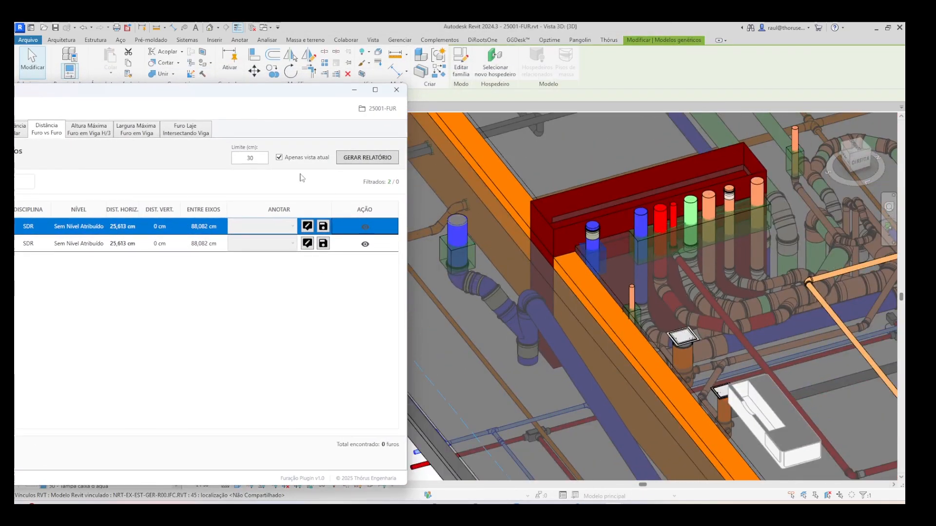
- Generate the Distância Furo vs Furo report for the current view with a 20 cm limit
{"action": "double_click", "coordinate": [249, 158]}
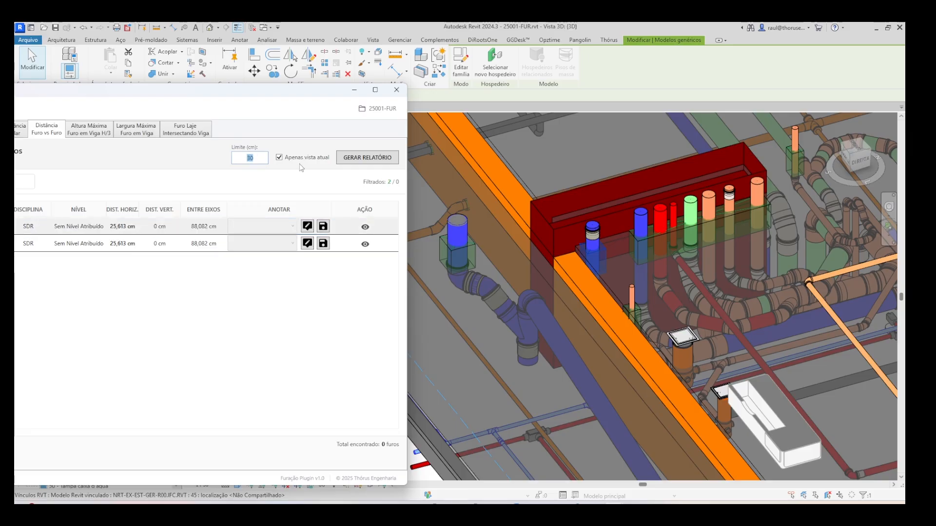
{"action": "type", "text": "20"}
{"action": "left_click", "coordinate": [356, 158]}
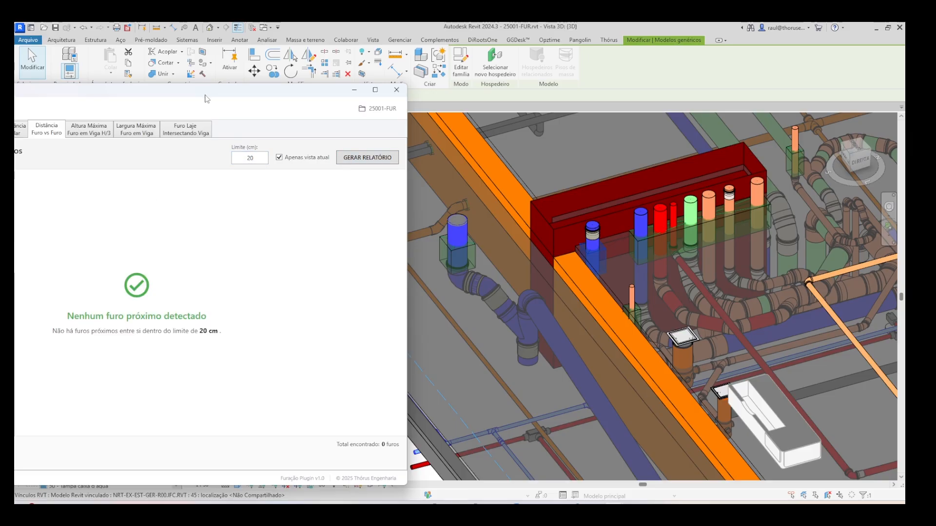
{"action": "left_click_drag", "start_coordinate": [207, 97], "coordinate": [527, 75]}
- Set the hole proximity limit back to 30 cm and regenerate the report for the current view
{"action": "double_click", "coordinate": [568, 136]}
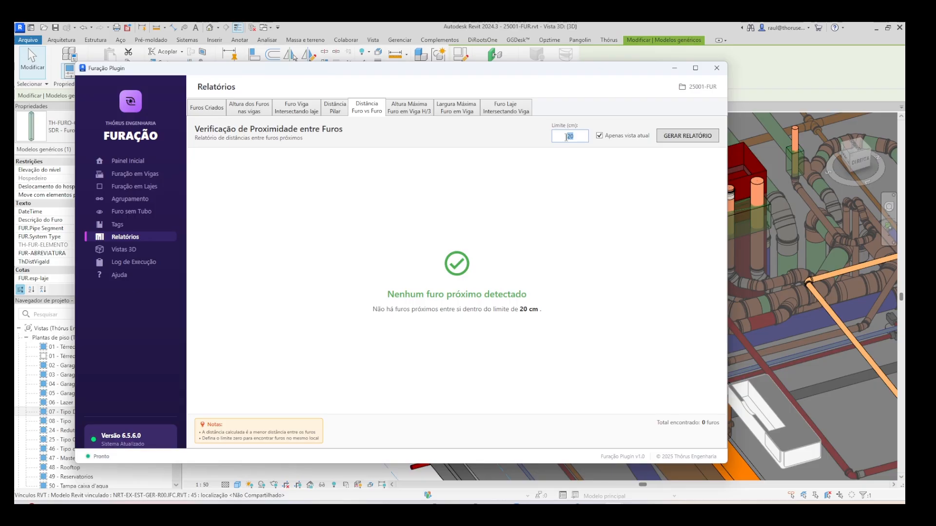
{"action": "type", "text": "30"}
{"action": "left_click", "coordinate": [688, 136]}
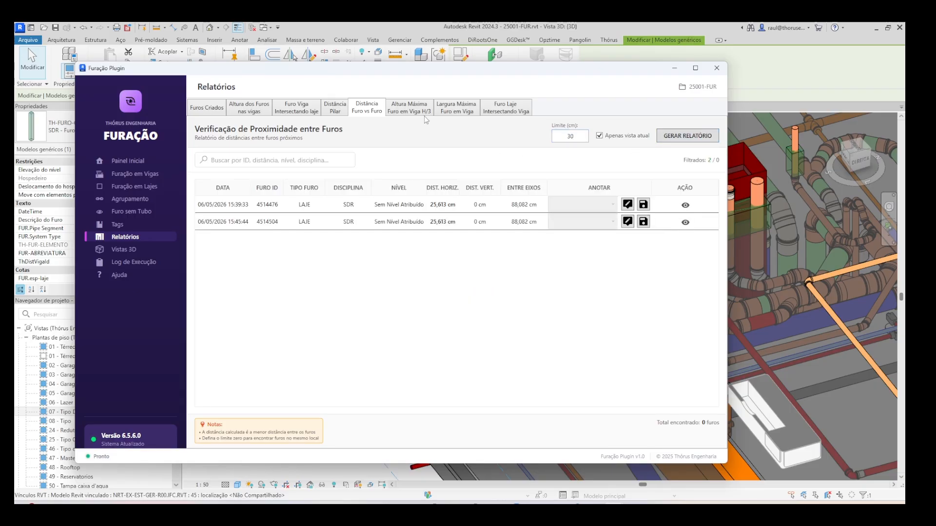
- Generate the Altura Máxima Furo em Viga H/3 report for the current view, then view the maximum width and slab hole intersection checks
{"action": "left_click", "coordinate": [410, 108]}
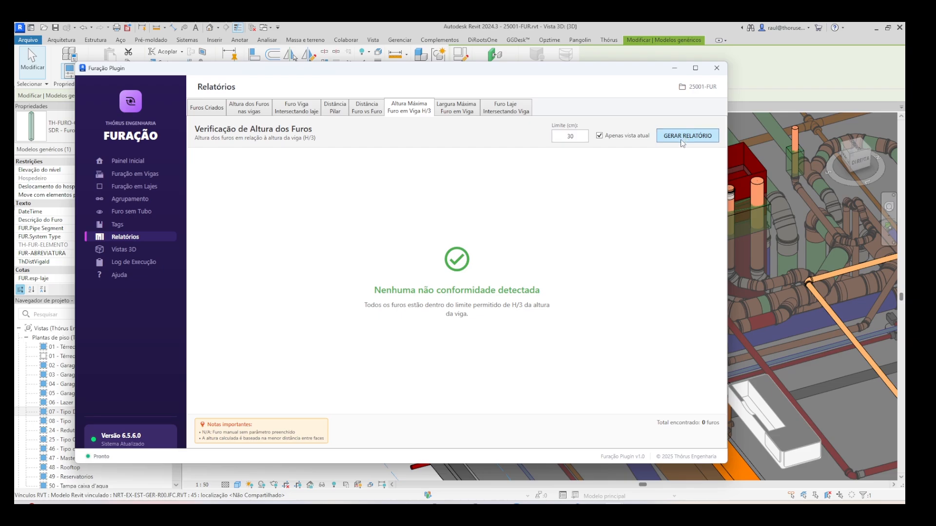
{"action": "left_click", "coordinate": [451, 112]}
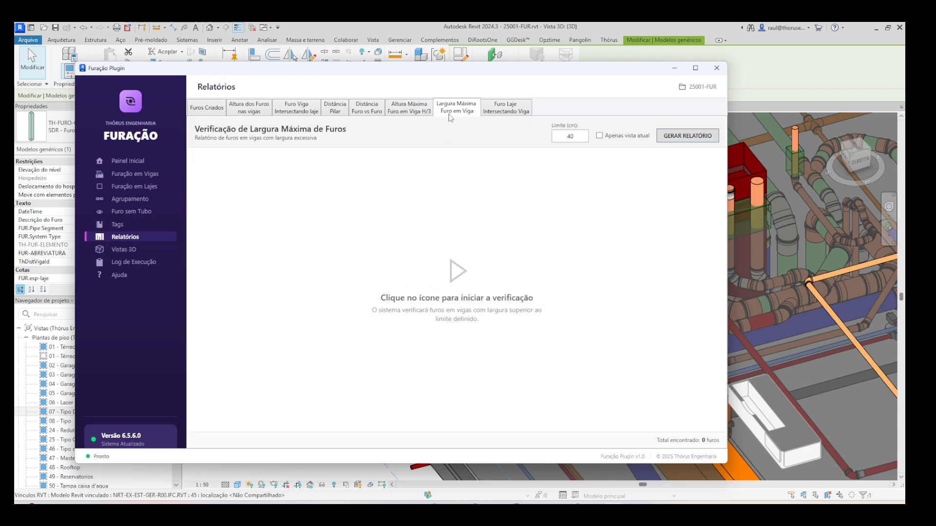
{"action": "left_click", "coordinate": [509, 107]}
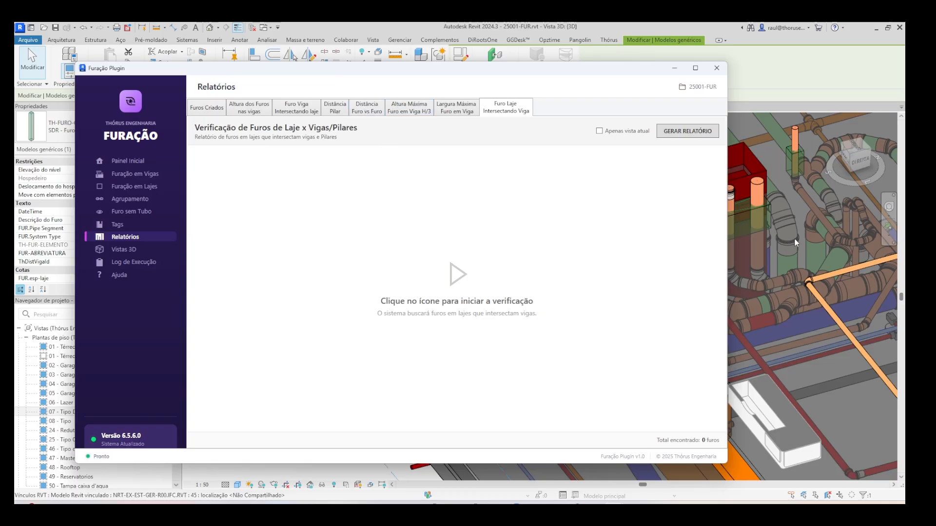
{"action": "scroll", "coordinate": [791, 307], "scroll_direction": "down", "scroll_amount": 3}
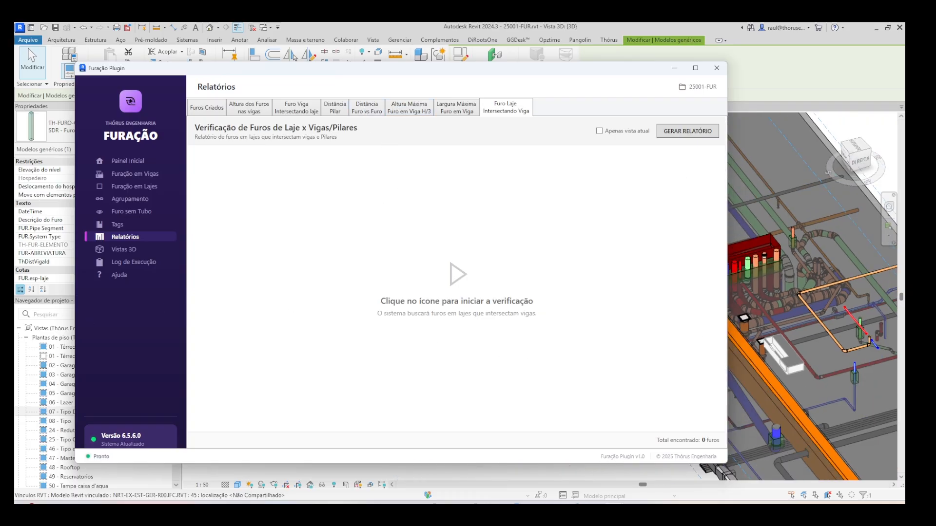